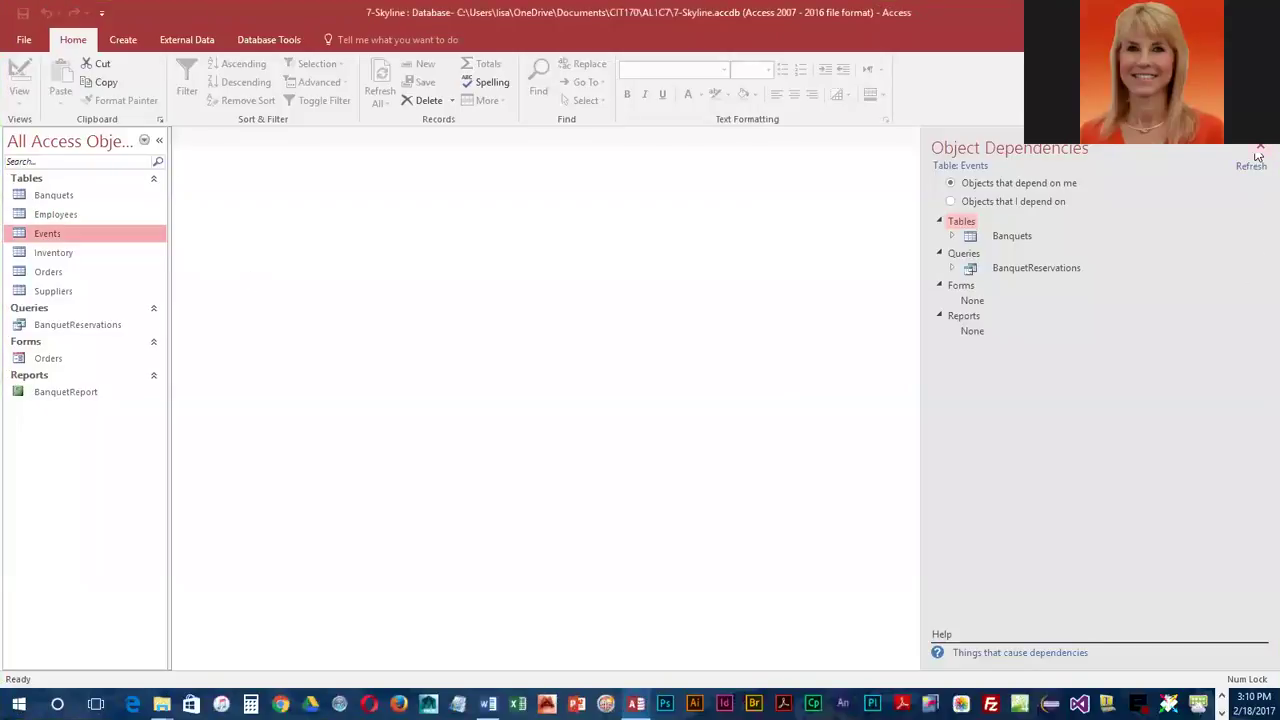
# Step: Close the Object Dependencies pane showing the Events table's dependencies
pyautogui.click(1259, 150)
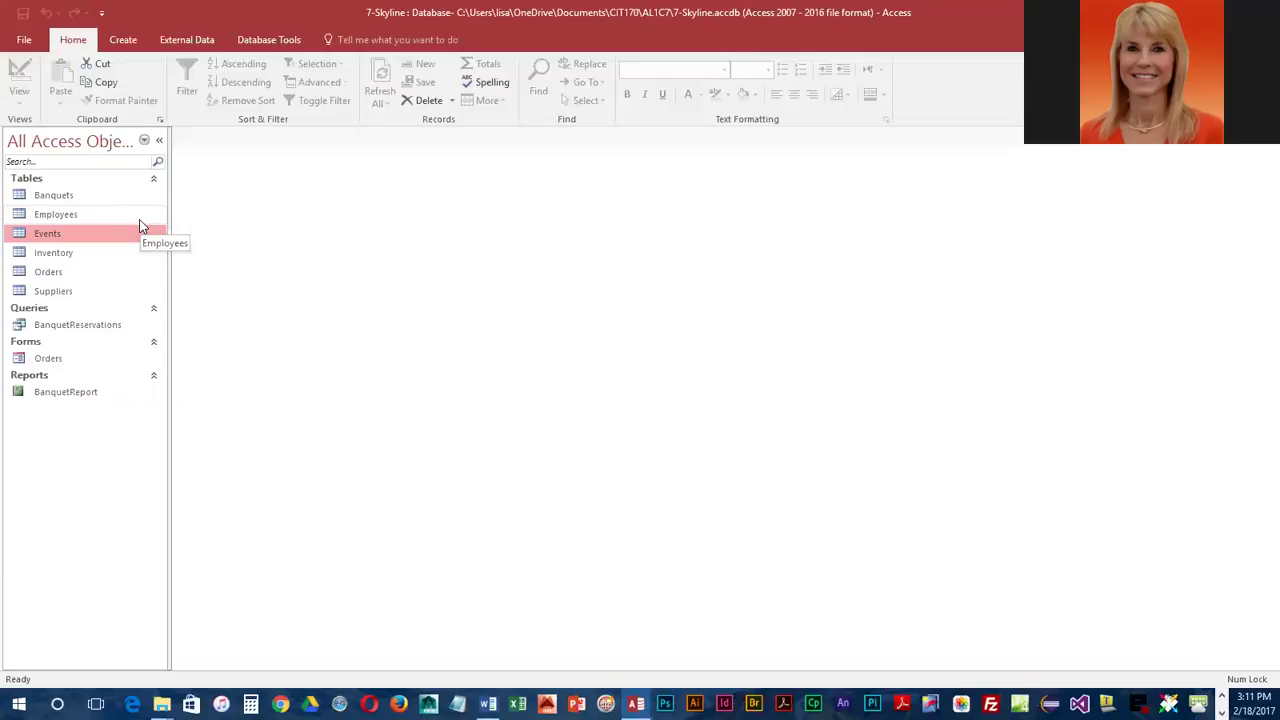
# Step: With the Database Tools ribbon showing, select the Banquets table in the navigation pane
pyautogui.click(290, 39)
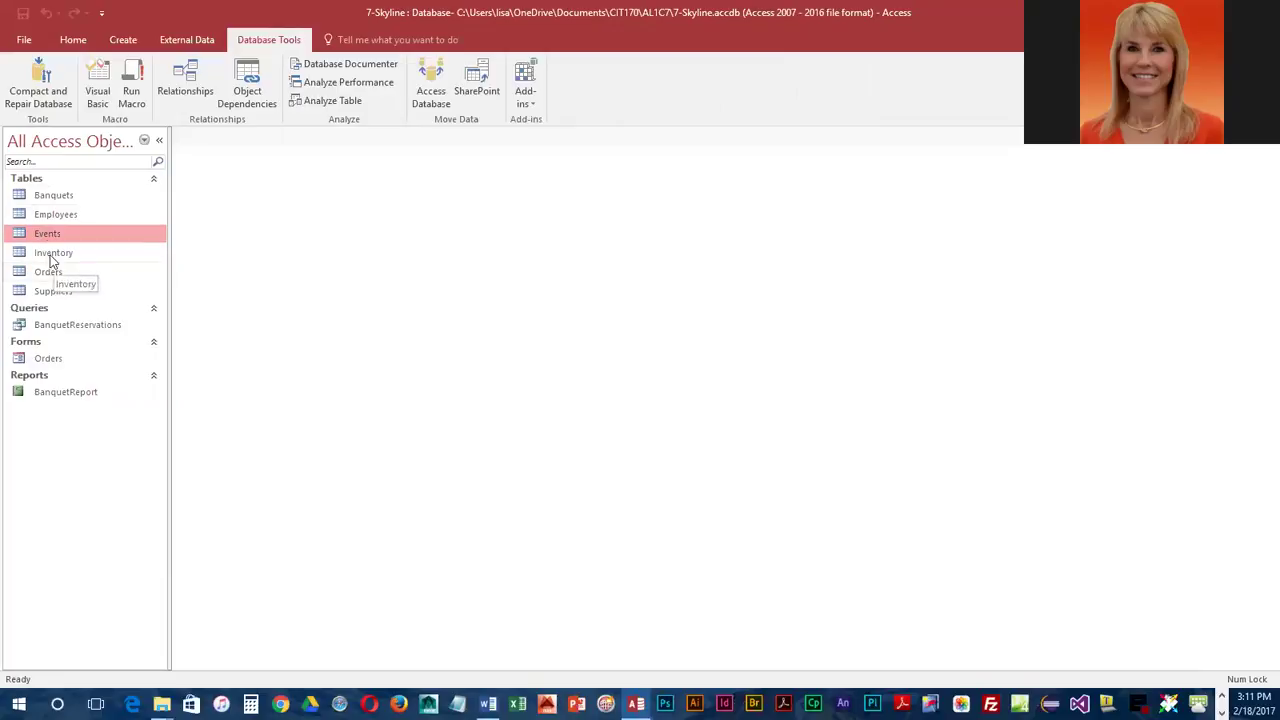
pyautogui.click(58, 198)
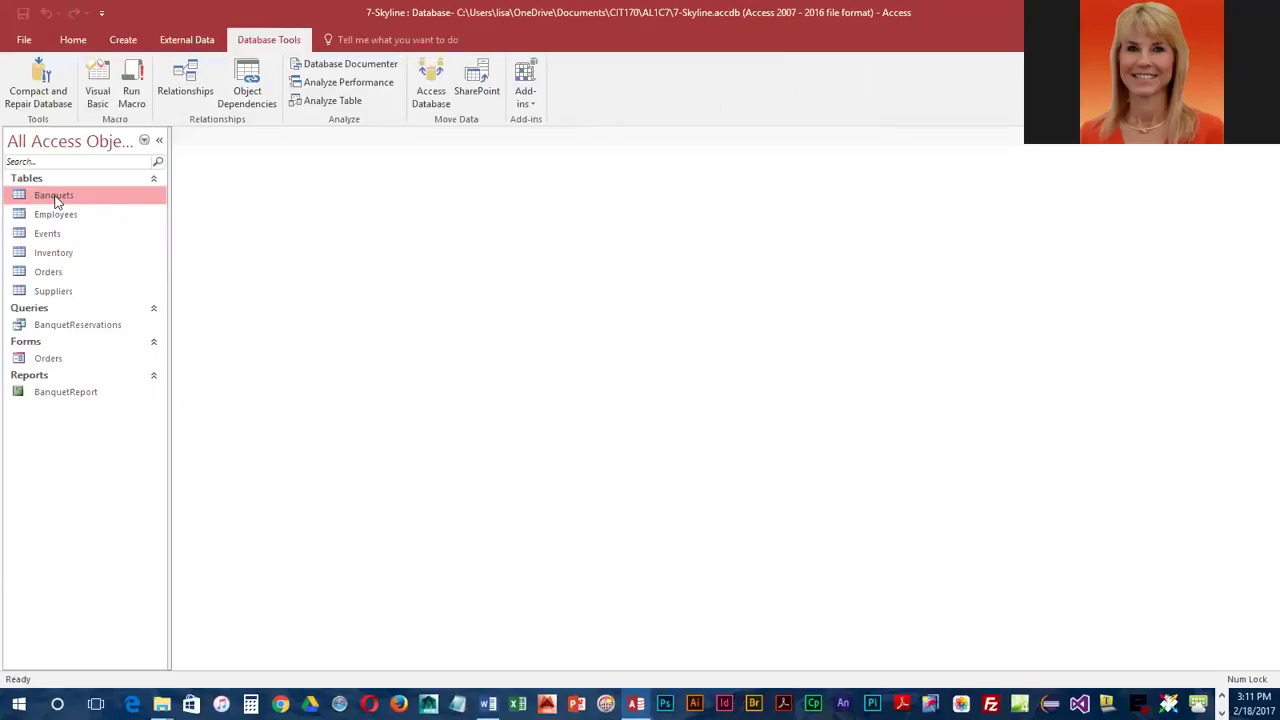
# Step: Widen the pane and expand Banquets' dependents: Employees, Events, BanquetReservations and BanquetReport
pyautogui.click(247, 92)
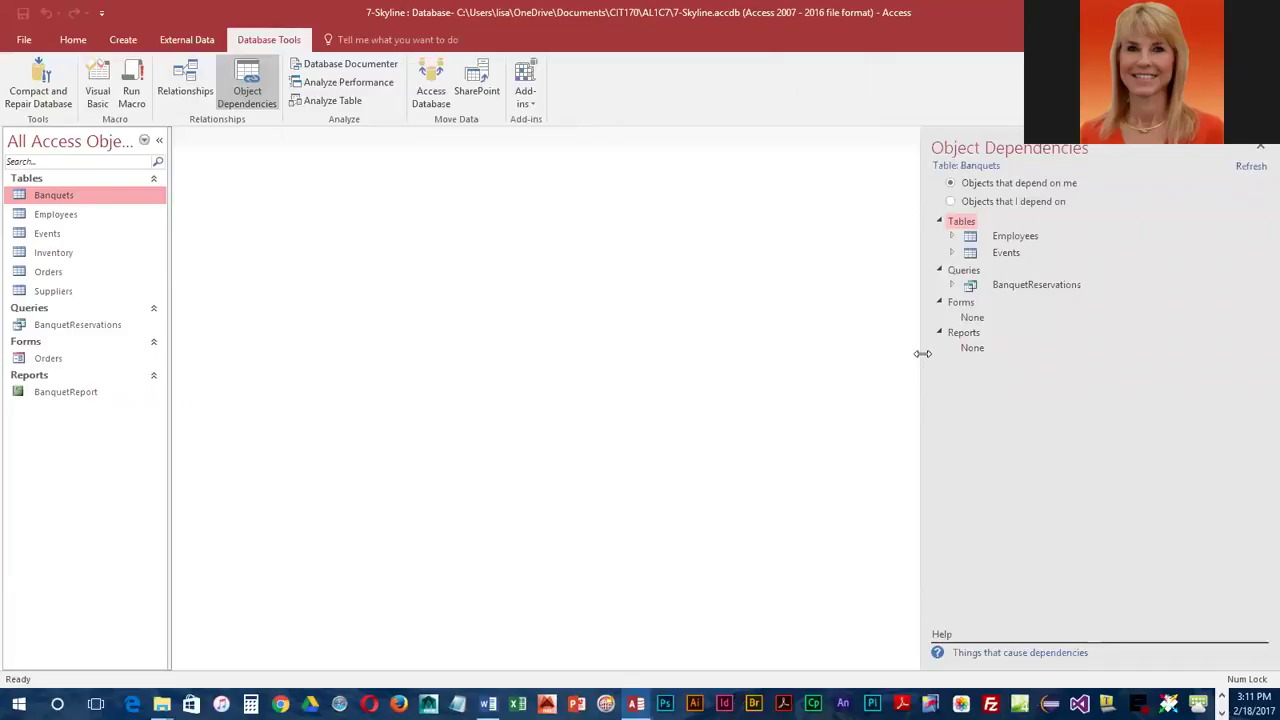
pyautogui.moveTo(918, 355); pyautogui.dragTo(889, 400)
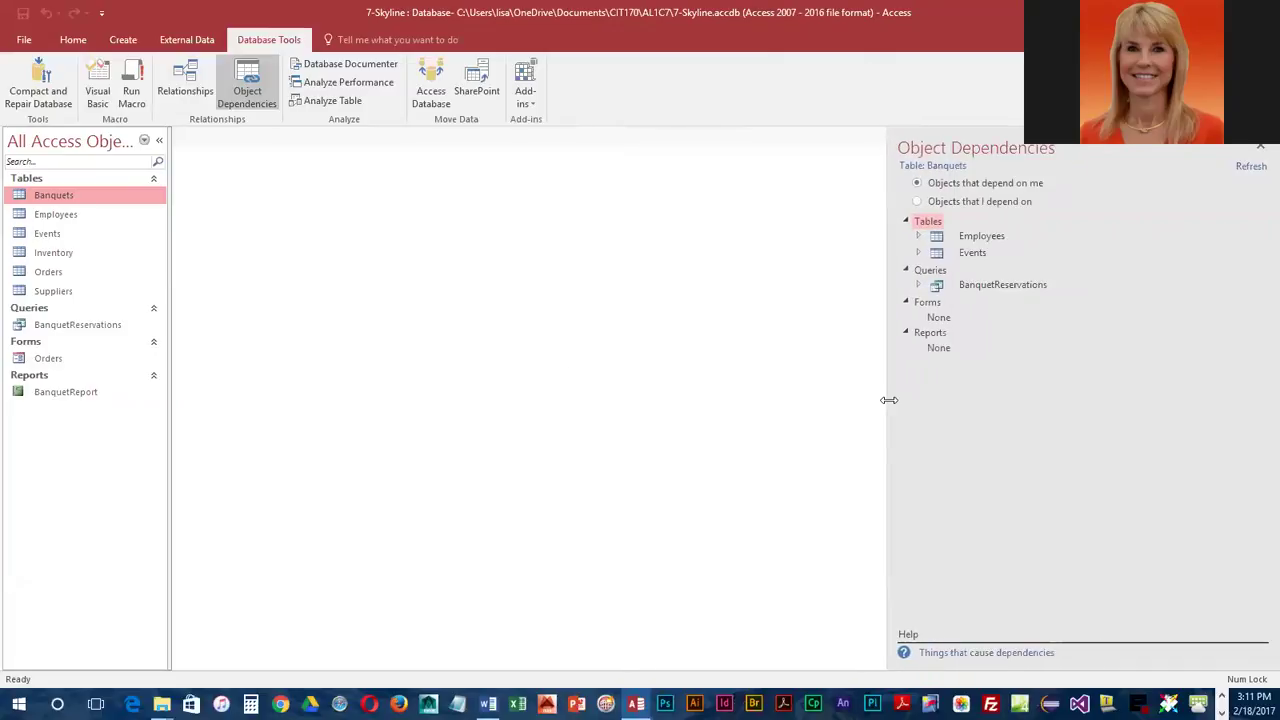
pyautogui.click(919, 236)
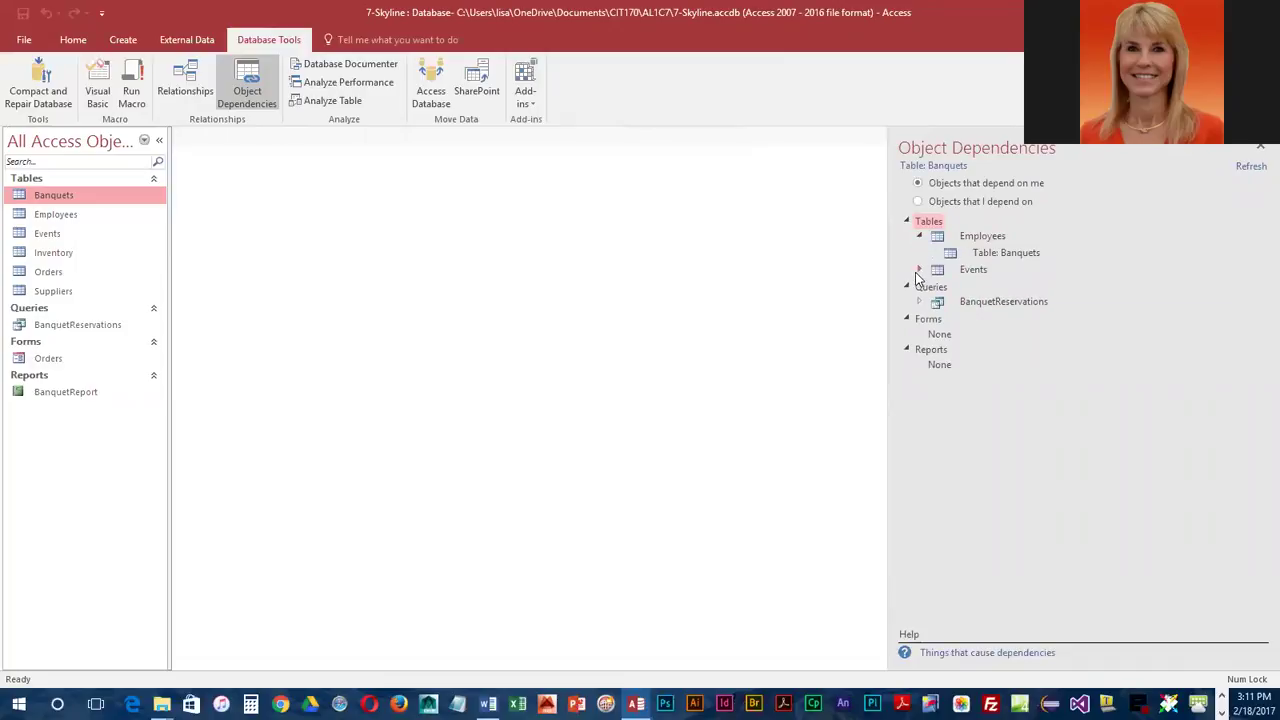
pyautogui.click(918, 269)
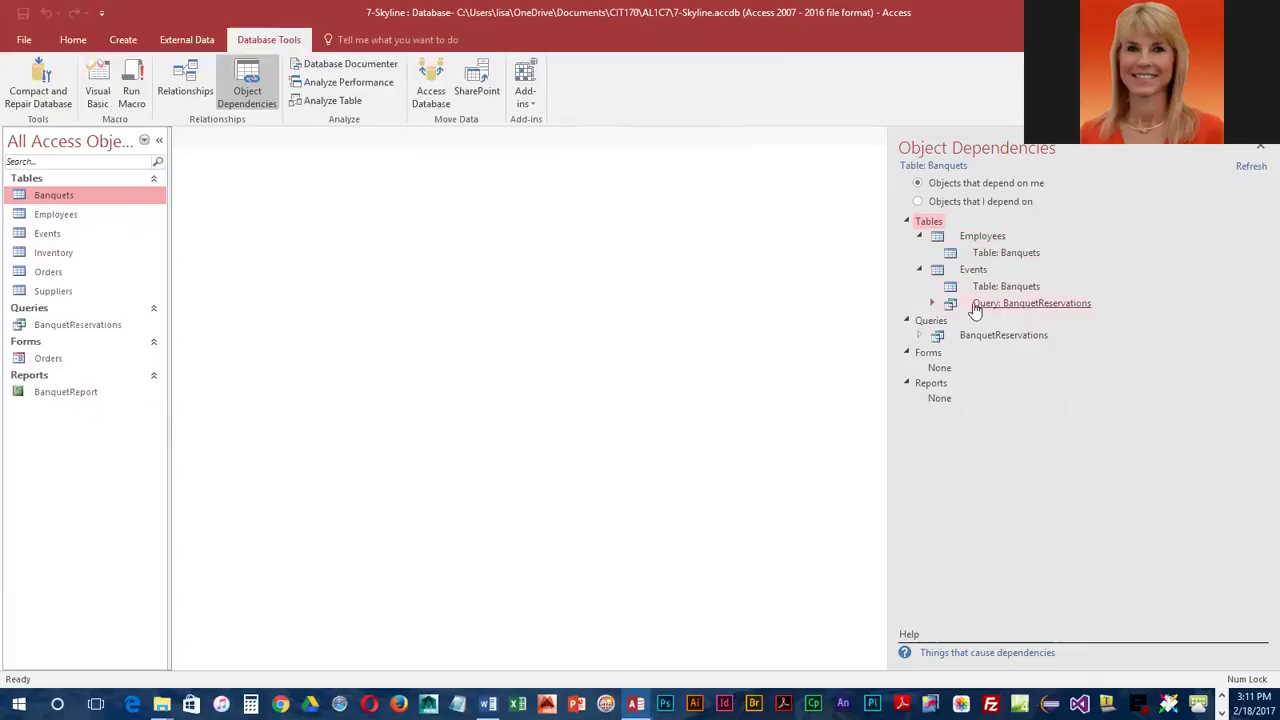
pyautogui.click(932, 304)
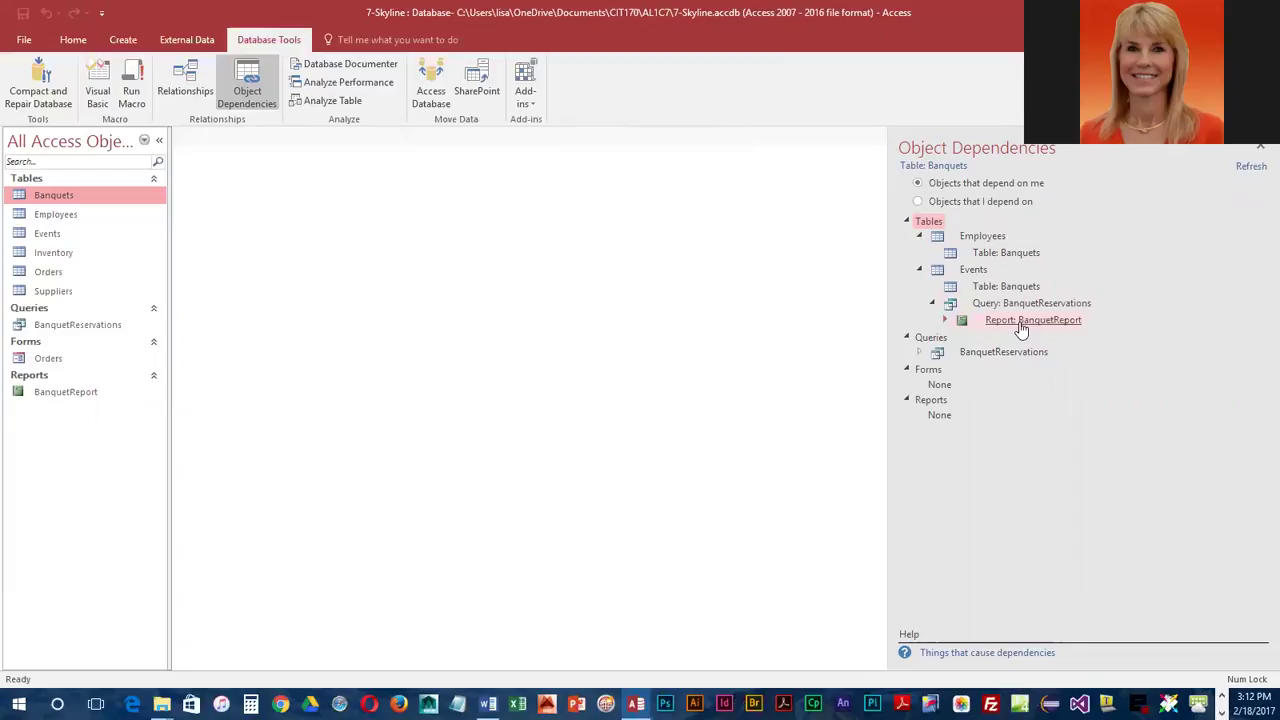
pyautogui.click(944, 320)
pyautogui.click(919, 368)
pyautogui.click(932, 385)
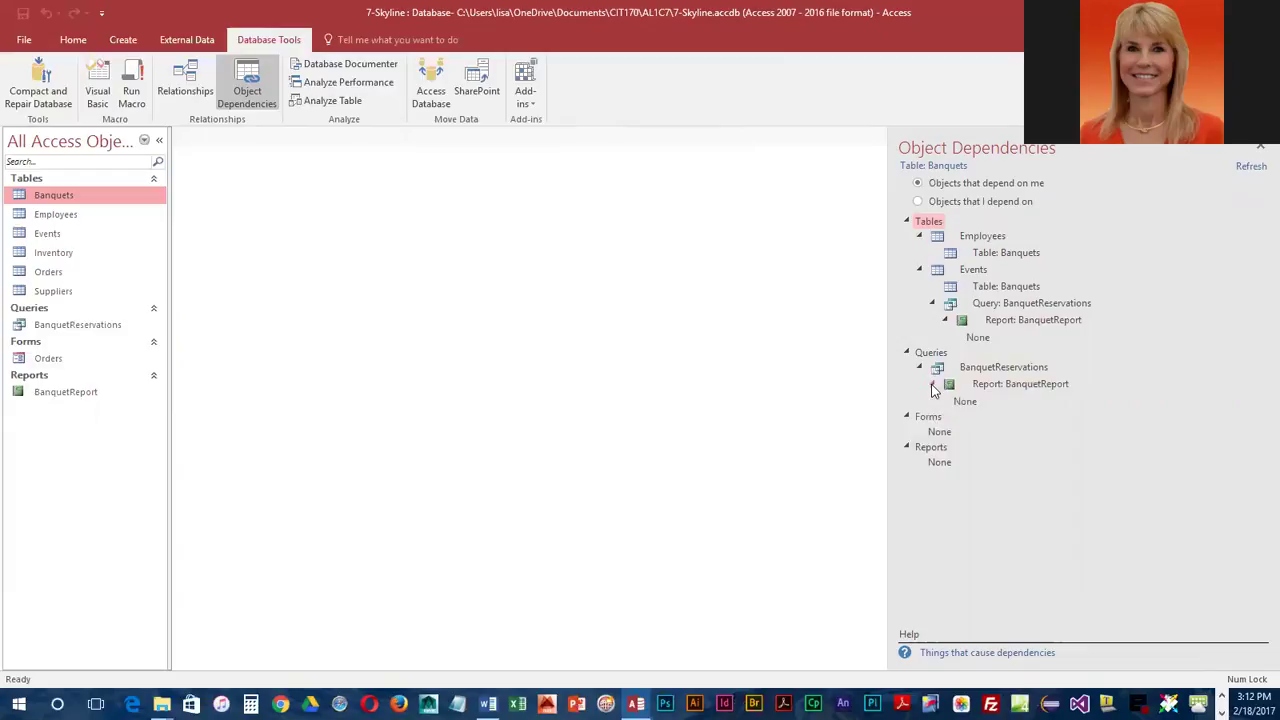
# Step: Switch to 'Objects that I depend on' and expand the Employees and Events tables
pyautogui.click(919, 203)
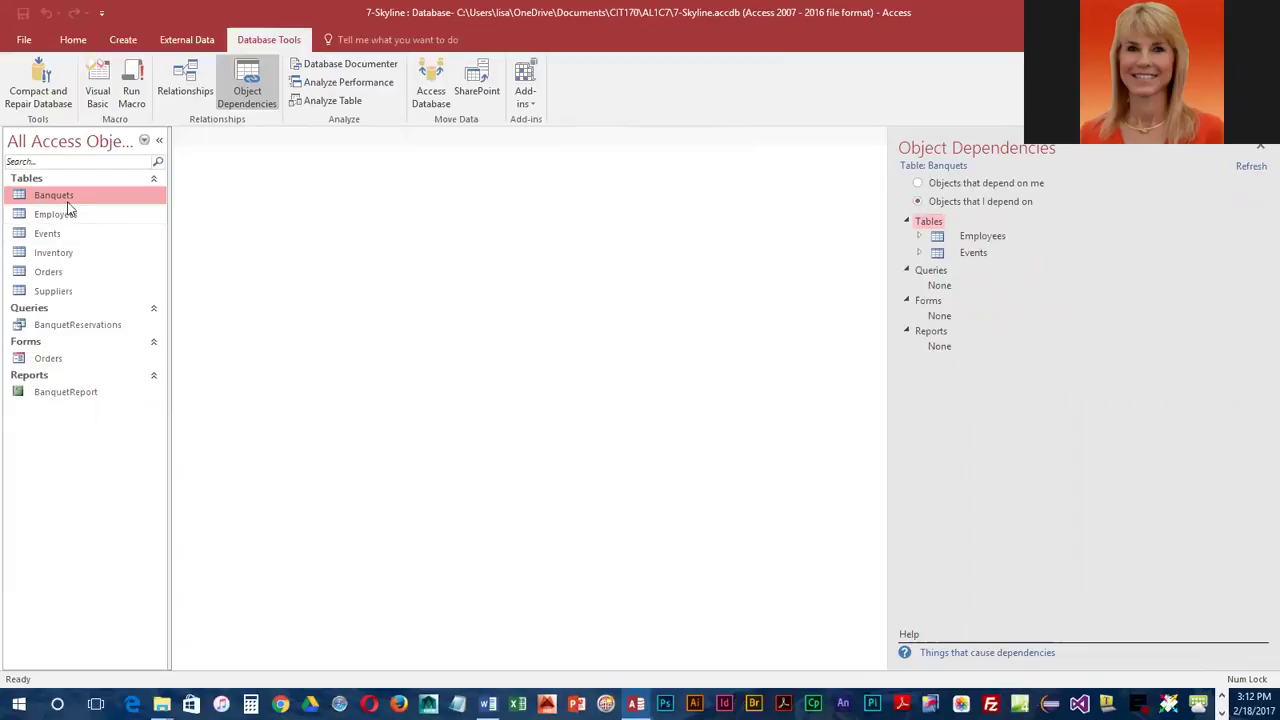
pyautogui.click(919, 236)
pyautogui.click(919, 269)
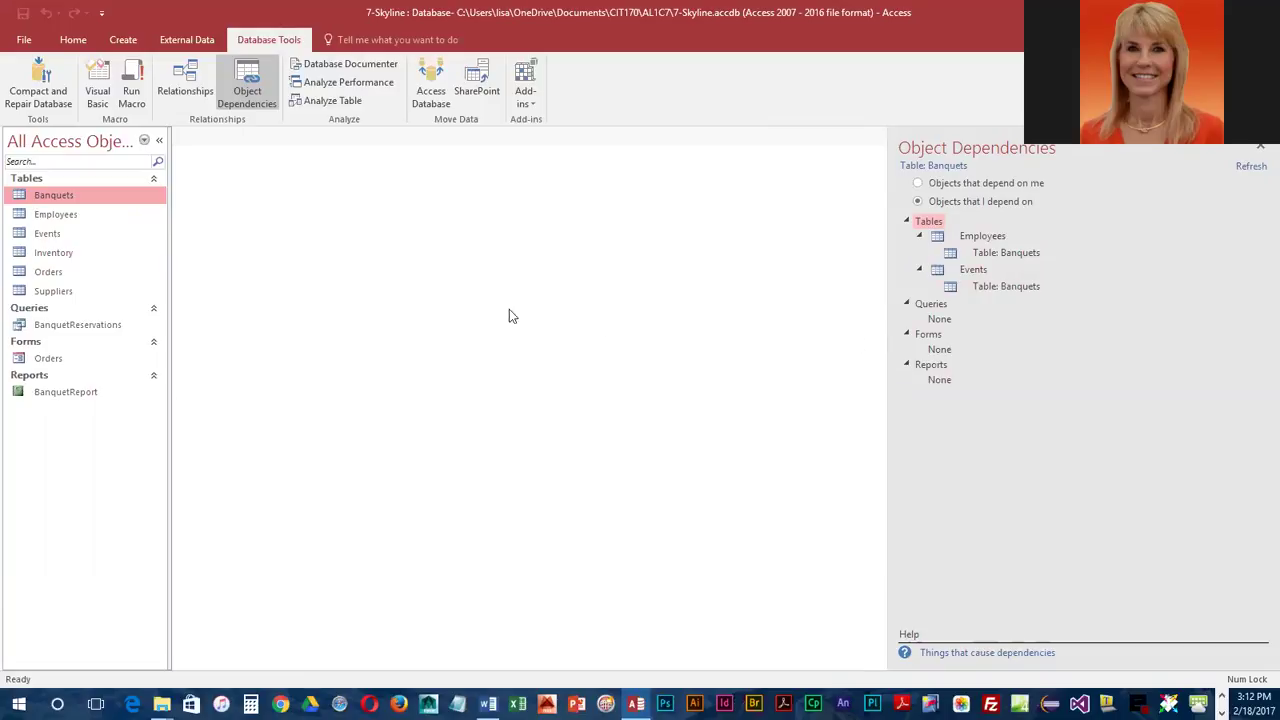
# Step: Refresh the dependencies for the Employees table and expand Banquets and its Events table
pyautogui.click(67, 219)
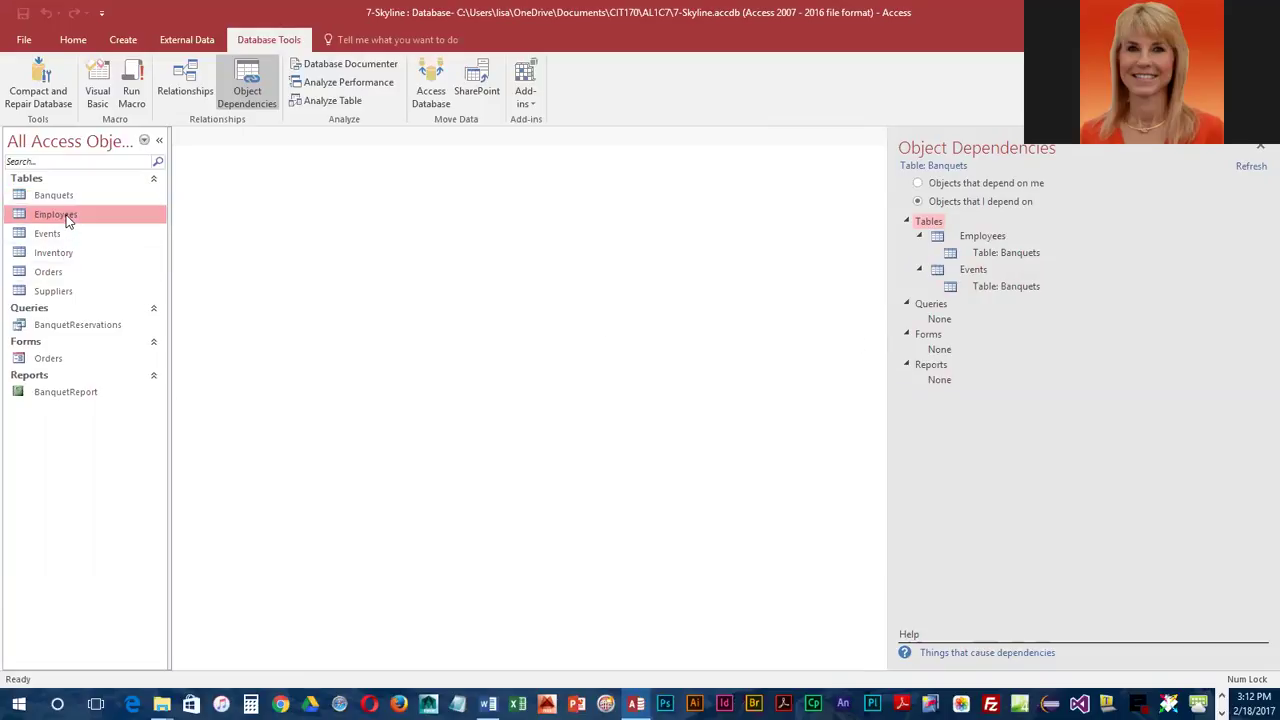
pyautogui.click(1252, 168)
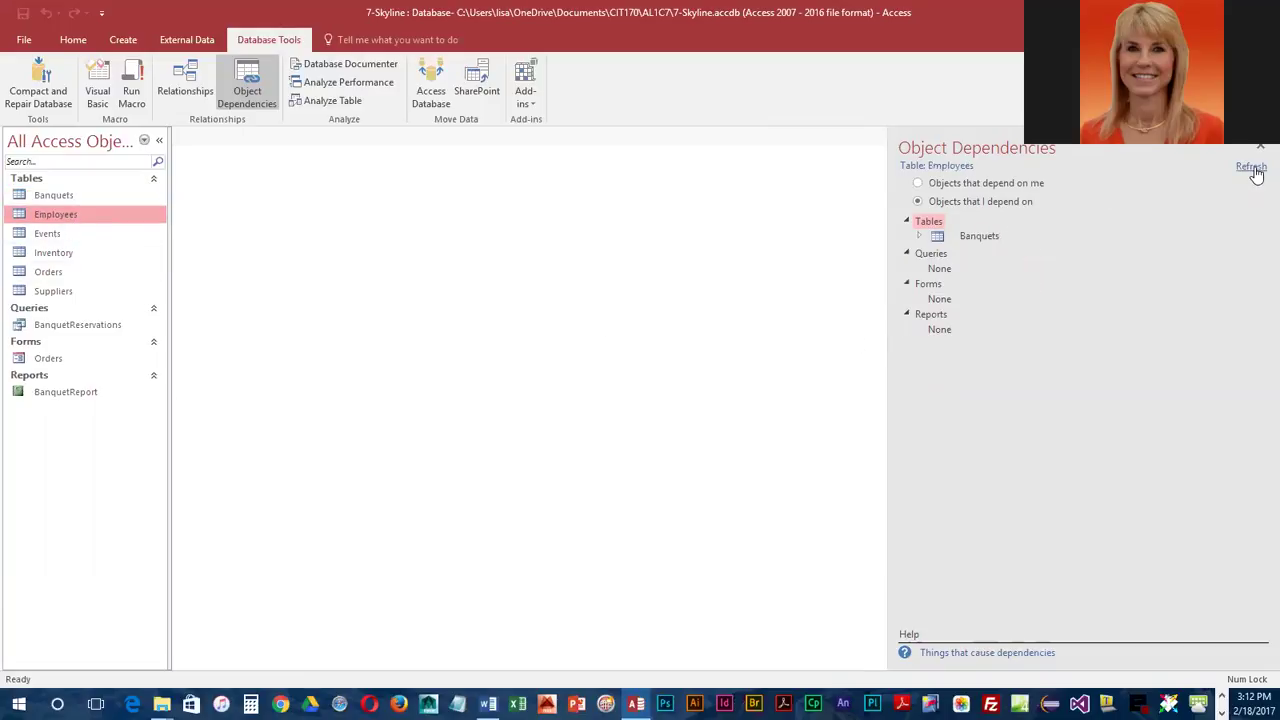
pyautogui.click(919, 236)
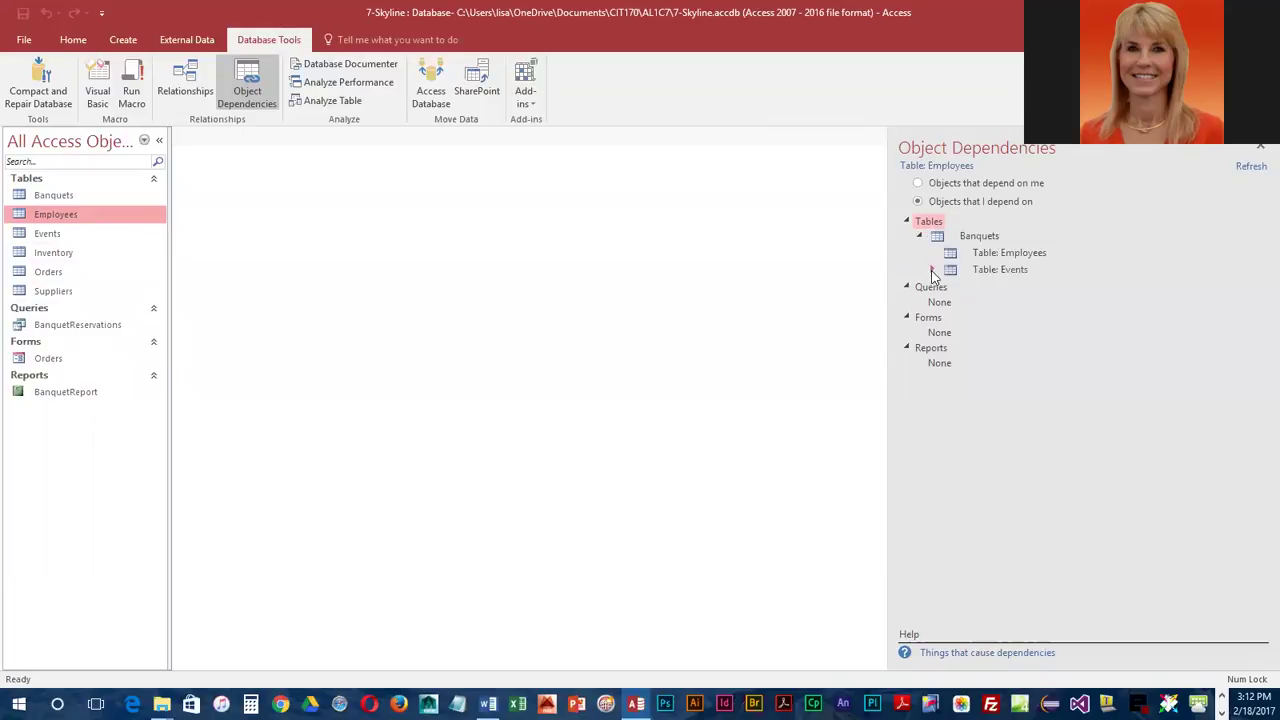
pyautogui.click(932, 270)
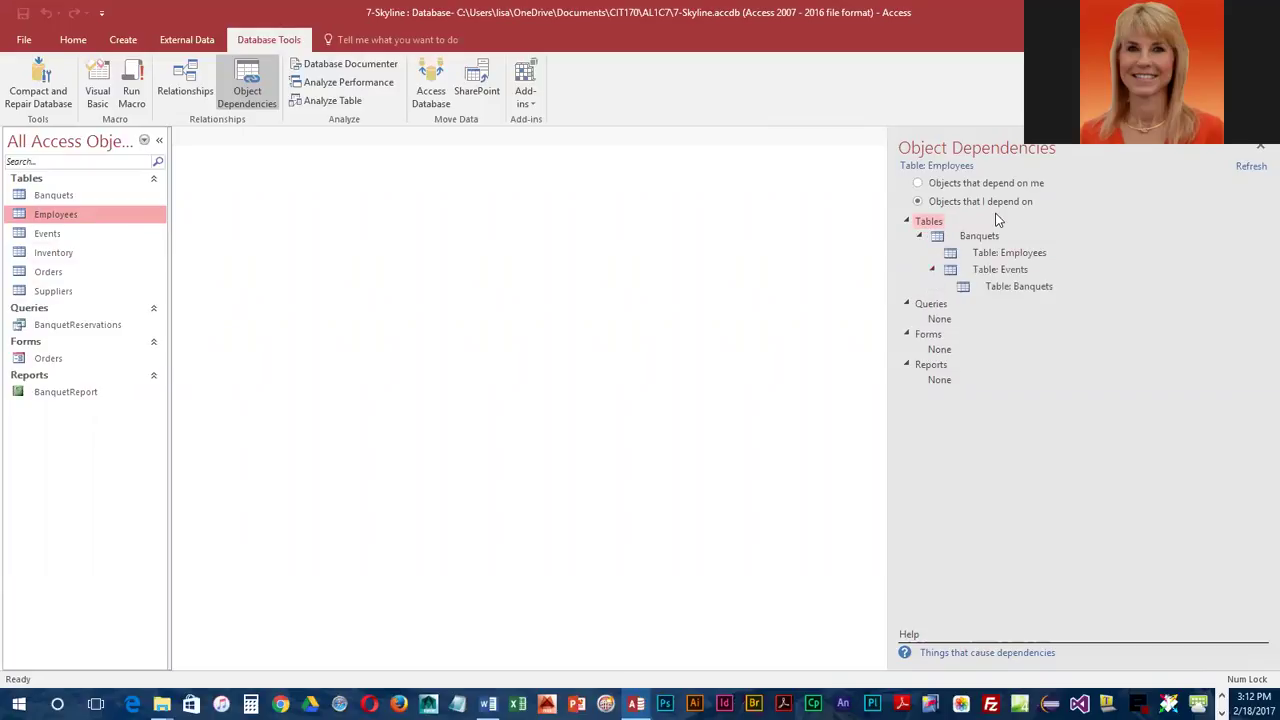
# Step: List objects depending on Employees, expanding Banquets, Events, both BanquetReservations queries and BanquetReport
pyautogui.click(918, 185)
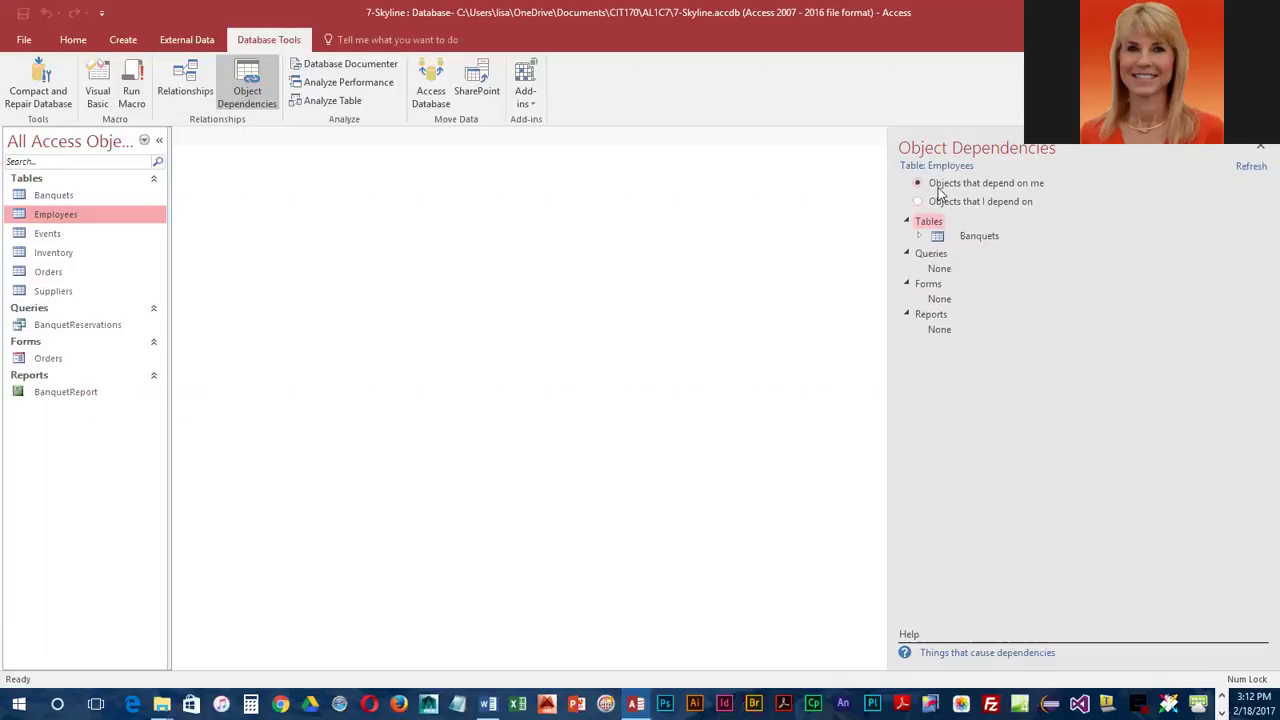
pyautogui.click(919, 236)
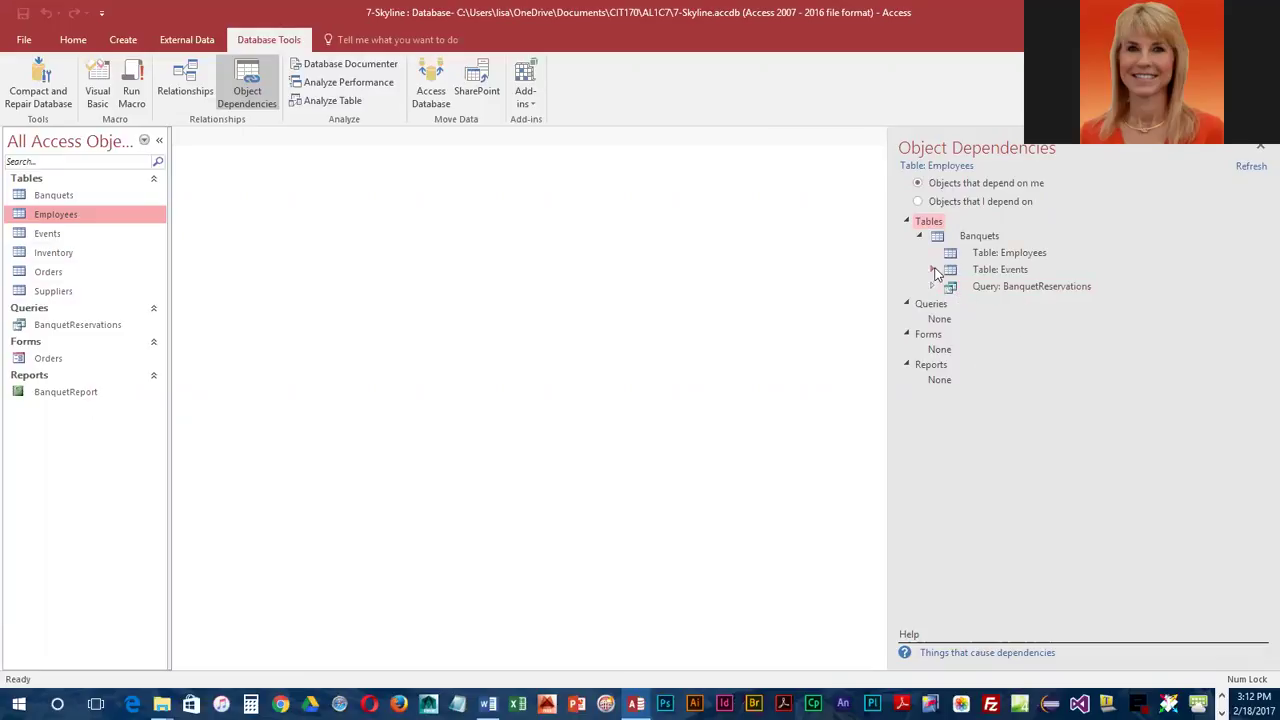
pyautogui.click(933, 270)
pyautogui.click(932, 320)
pyautogui.click(944, 303)
pyautogui.click(944, 353)
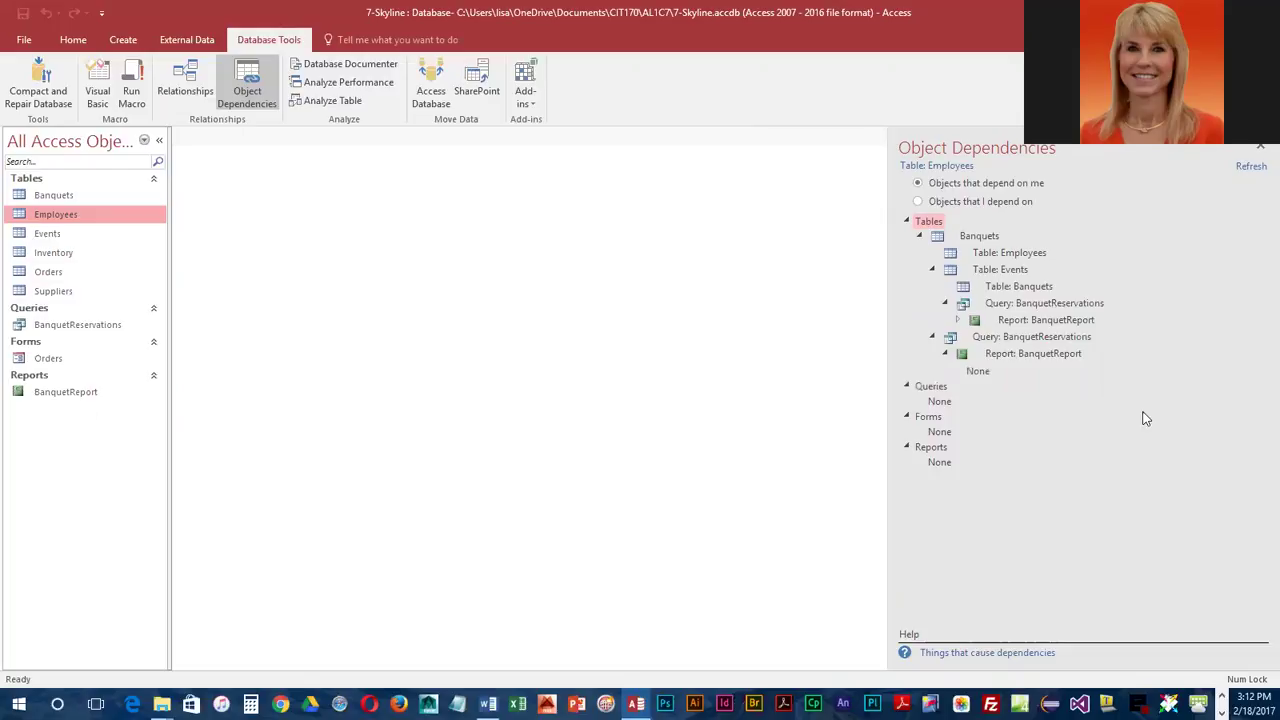
# Step: Toggle to 'Objects that I depend on' and back, then re-expand Banquets, Events and BanquetReservations
pyautogui.click(918, 201)
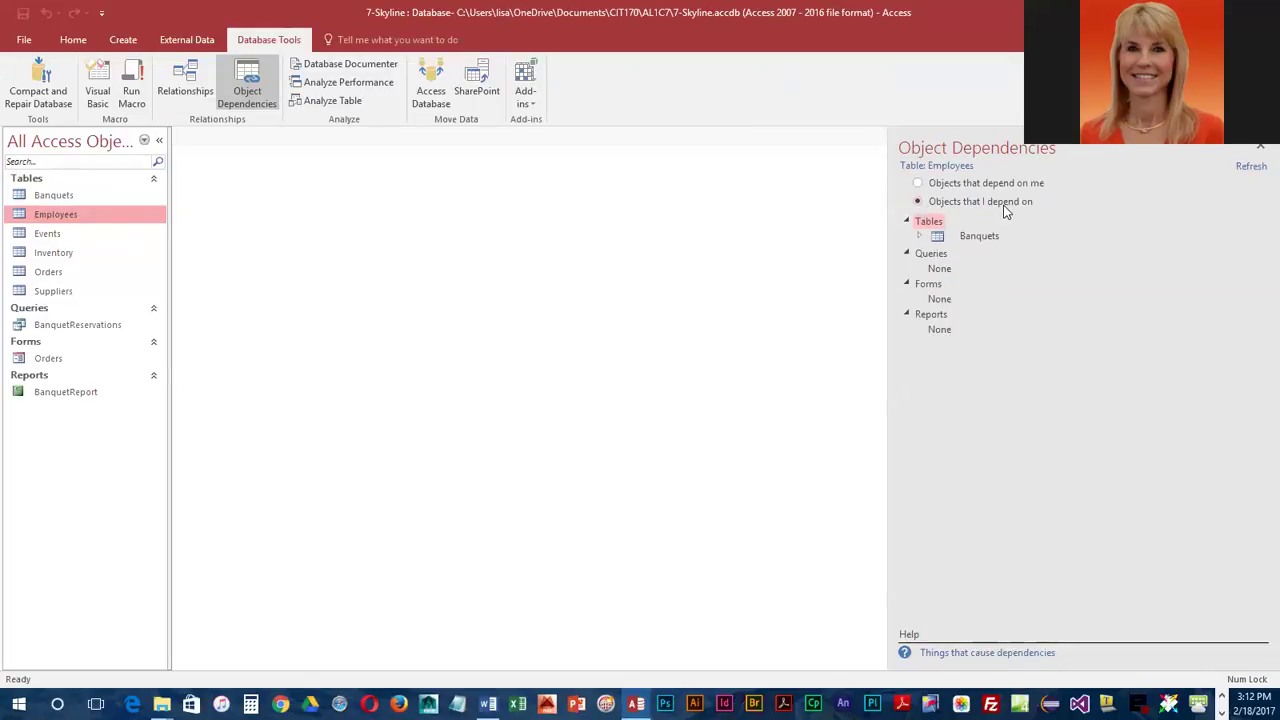
pyautogui.click(918, 183)
pyautogui.click(920, 237)
pyautogui.click(932, 270)
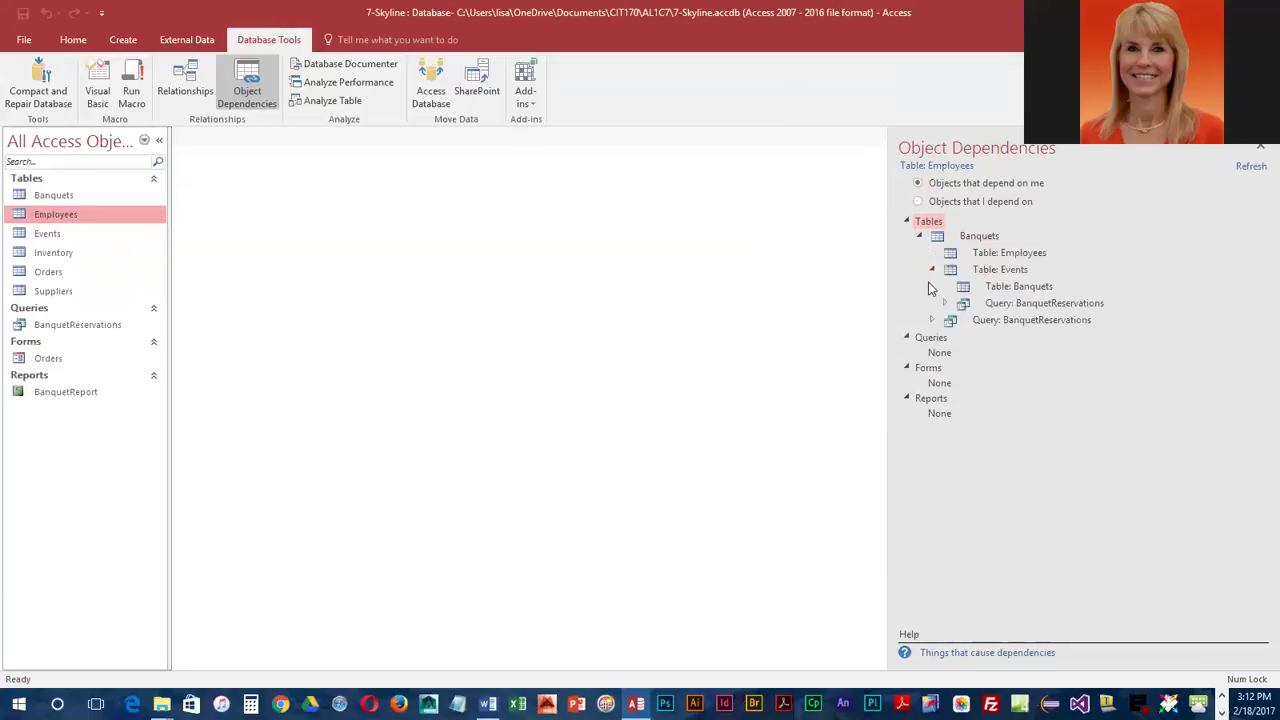
pyautogui.click(933, 320)
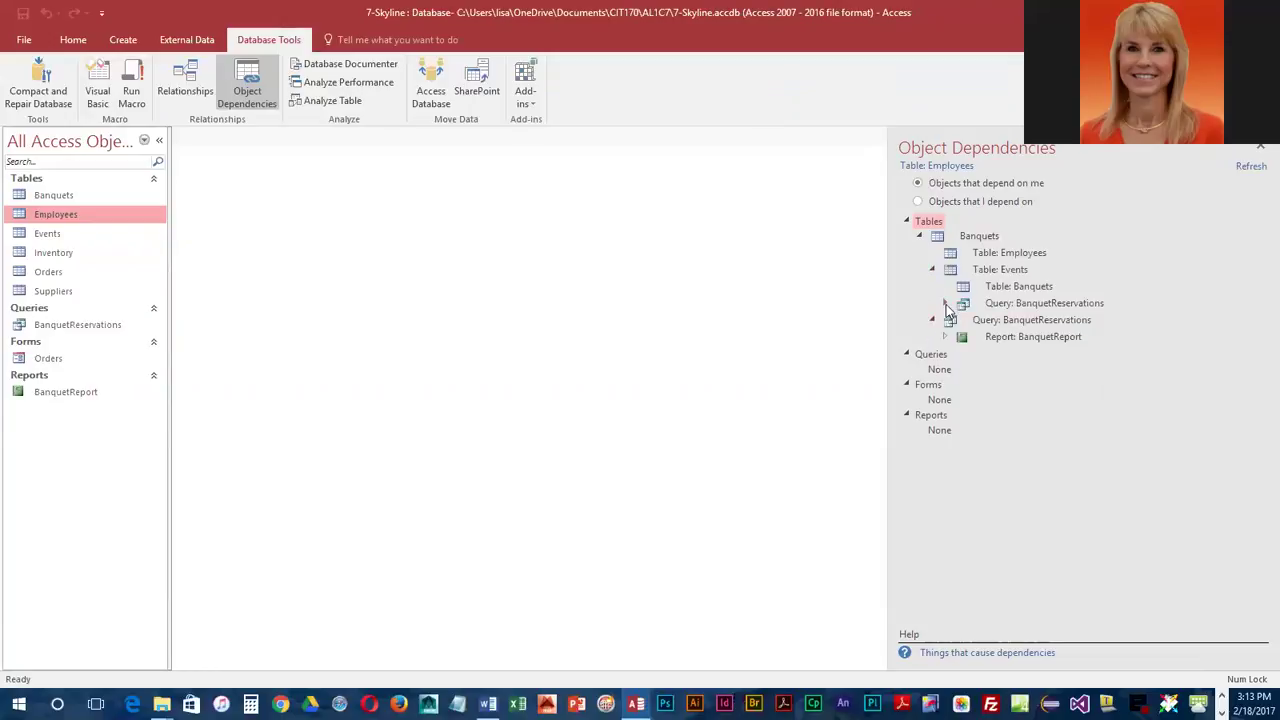
pyautogui.click(944, 303)
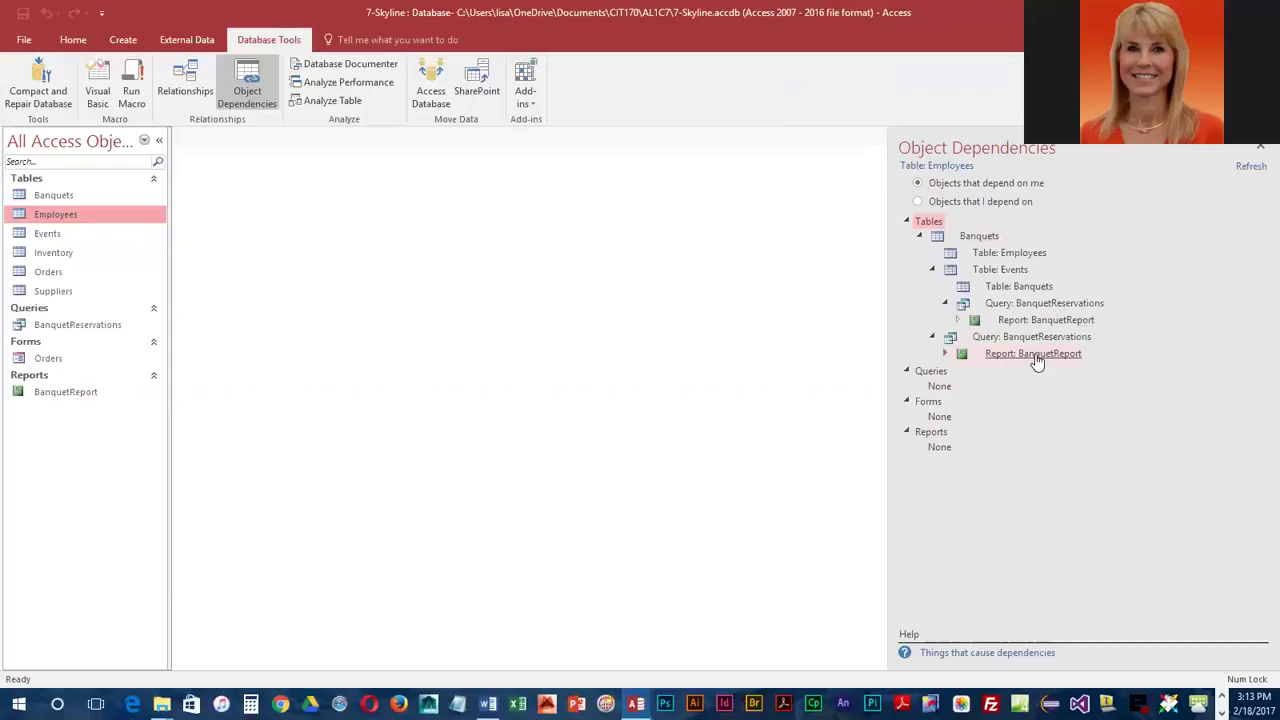
pyautogui.click(1018, 287)
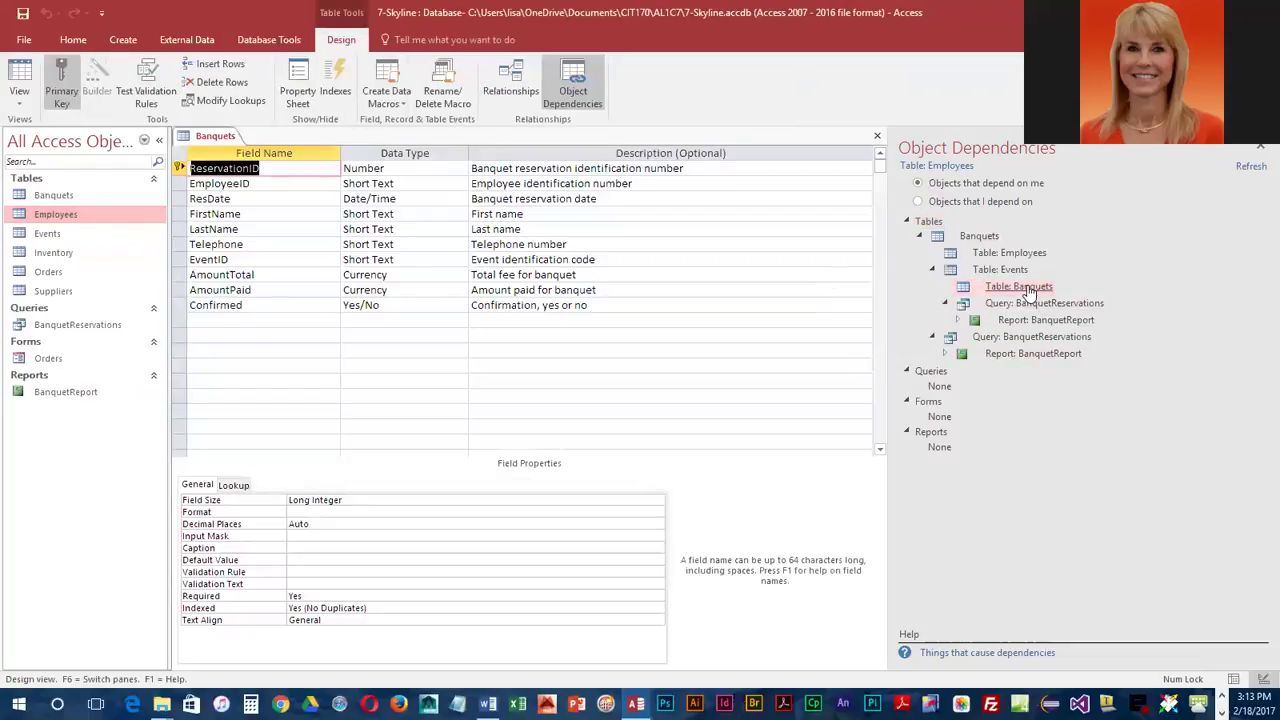
pyautogui.click(1068, 322)
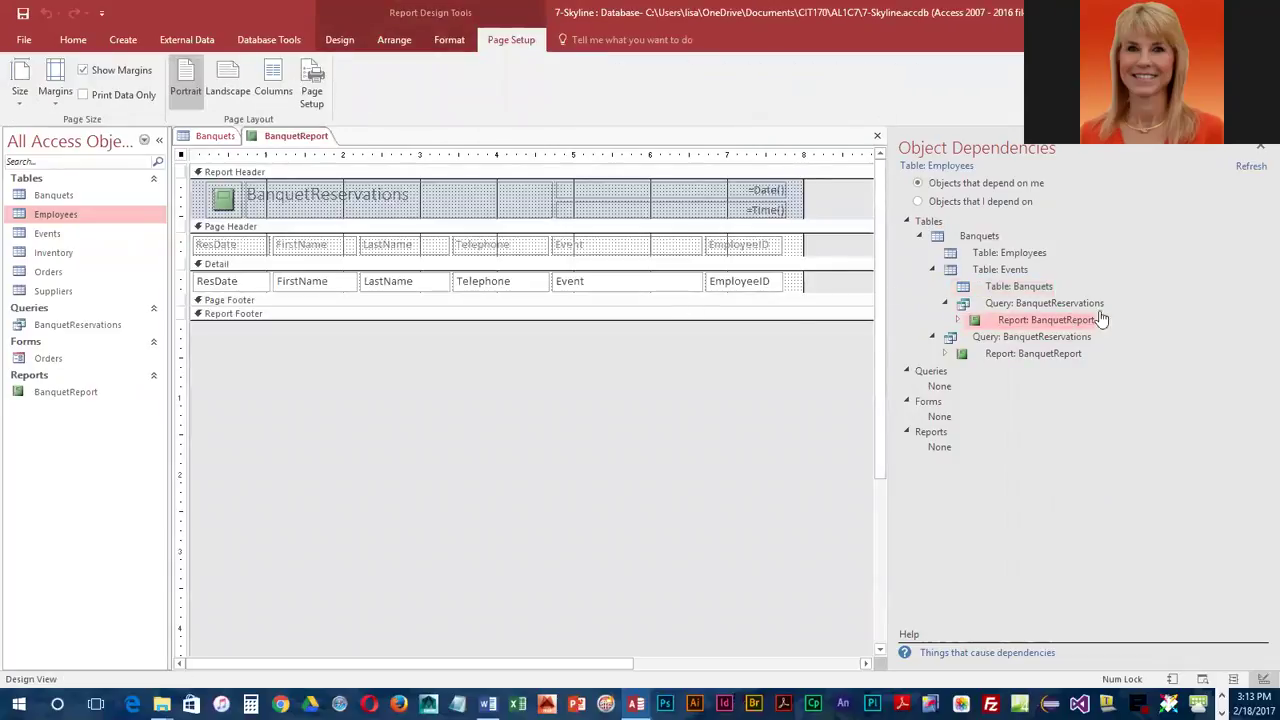
pyautogui.click(1062, 306)
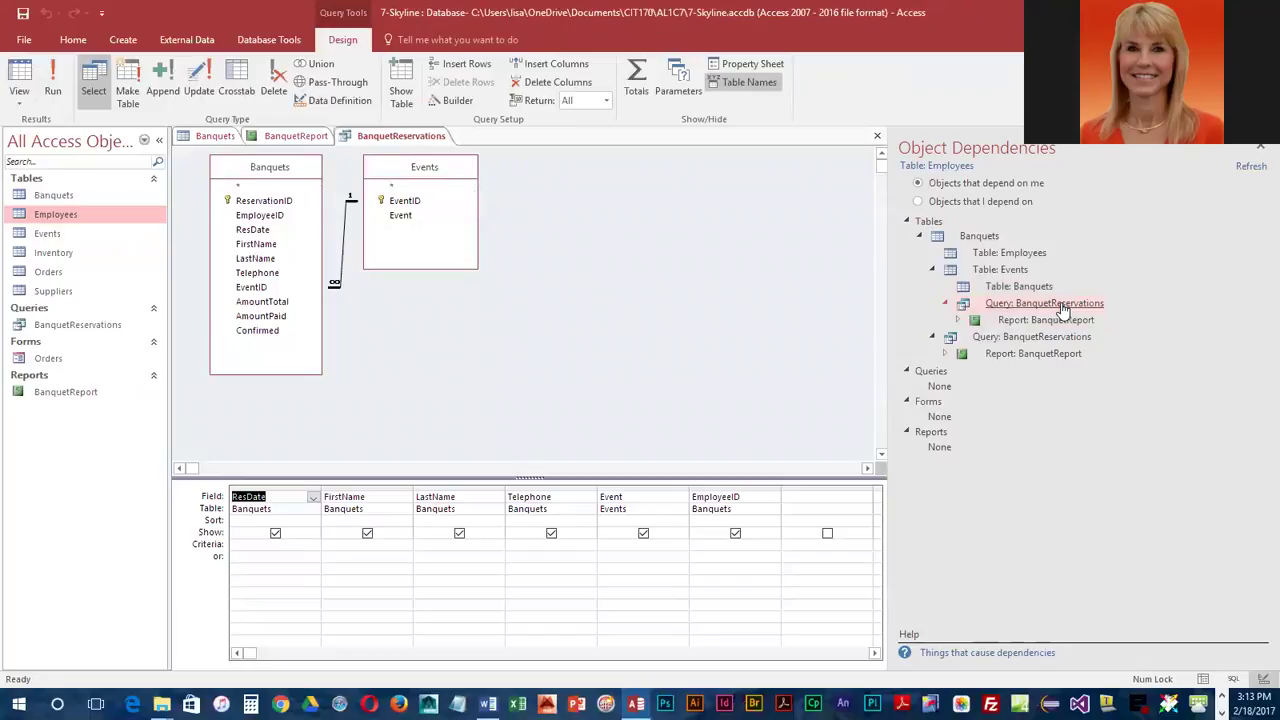
pyautogui.click(878, 138)
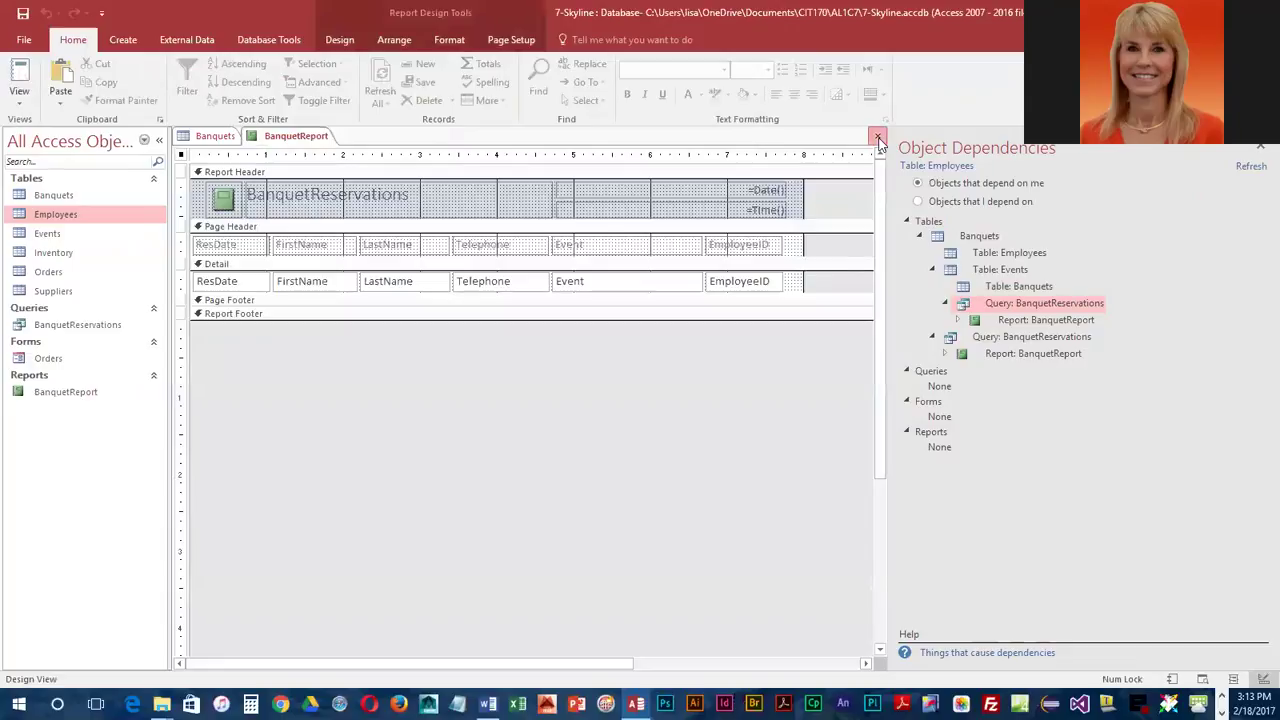
pyautogui.click(878, 138)
pyautogui.click(878, 138)
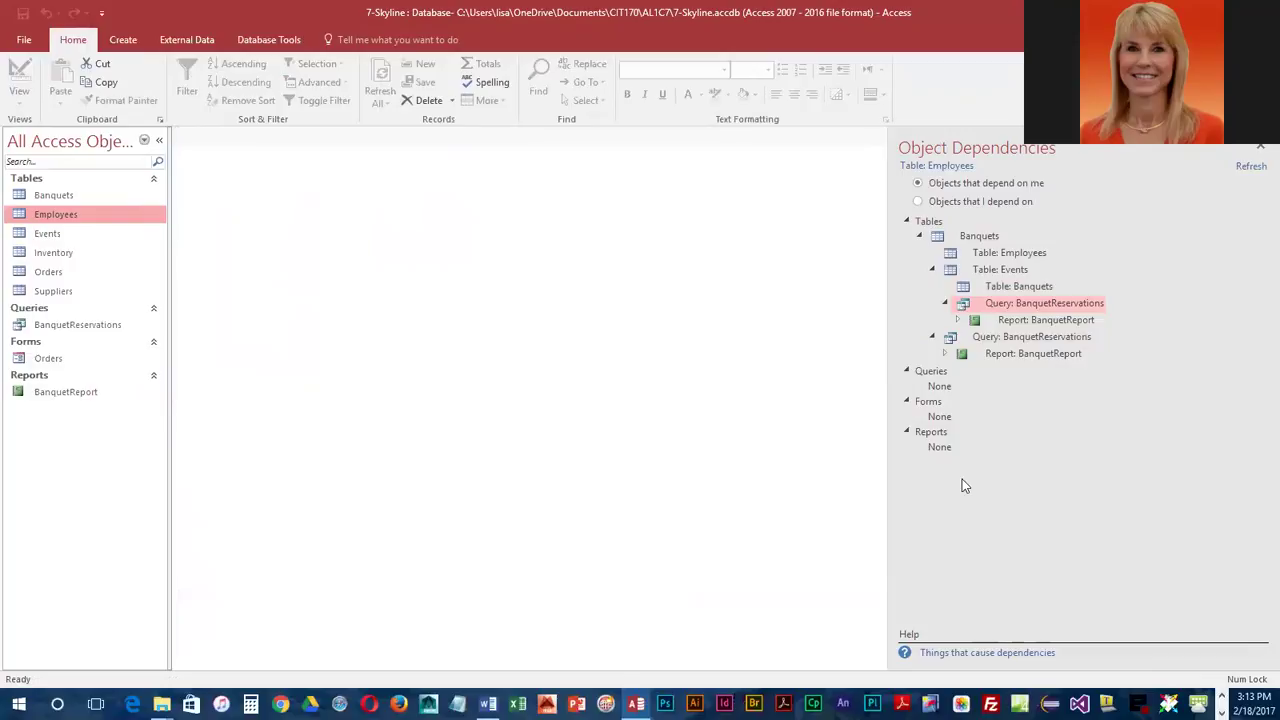
# Step: Trace the Events table's dependents to BanquetReport, briefly opening the BanquetReservations query
pyautogui.click(80, 238)
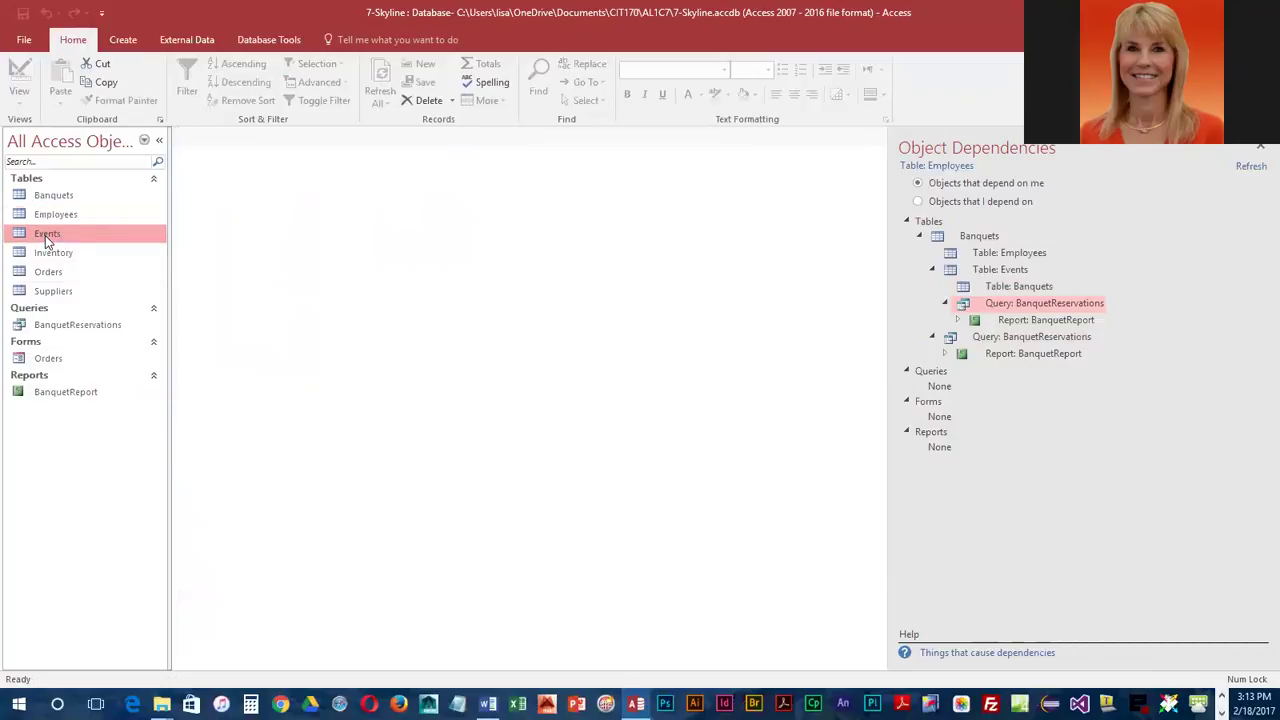
pyautogui.click(1248, 167)
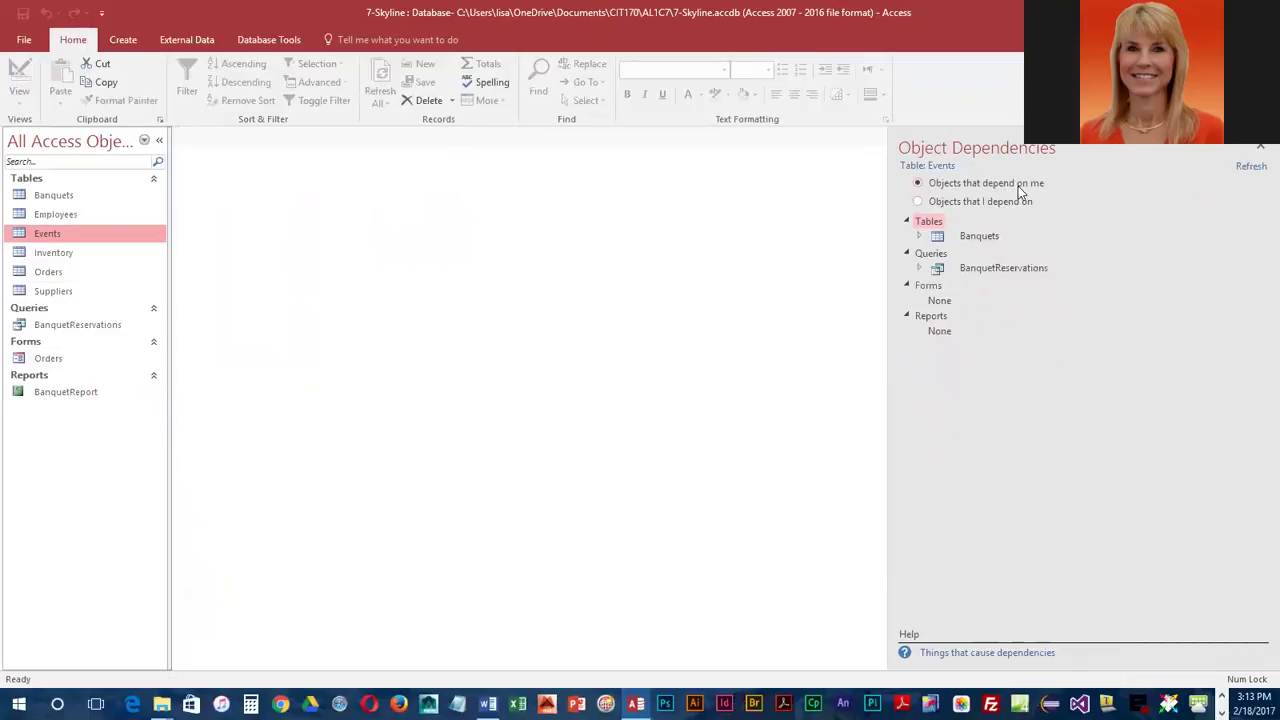
pyautogui.click(918, 237)
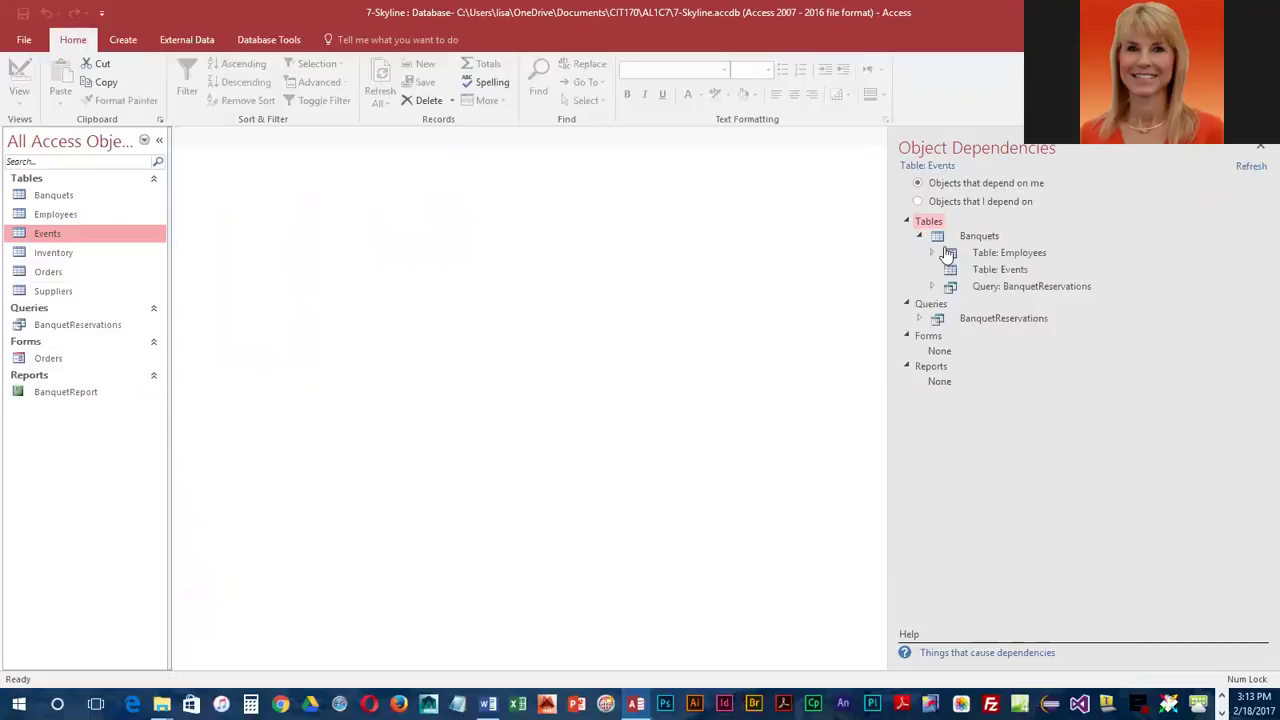
pyautogui.click(931, 252)
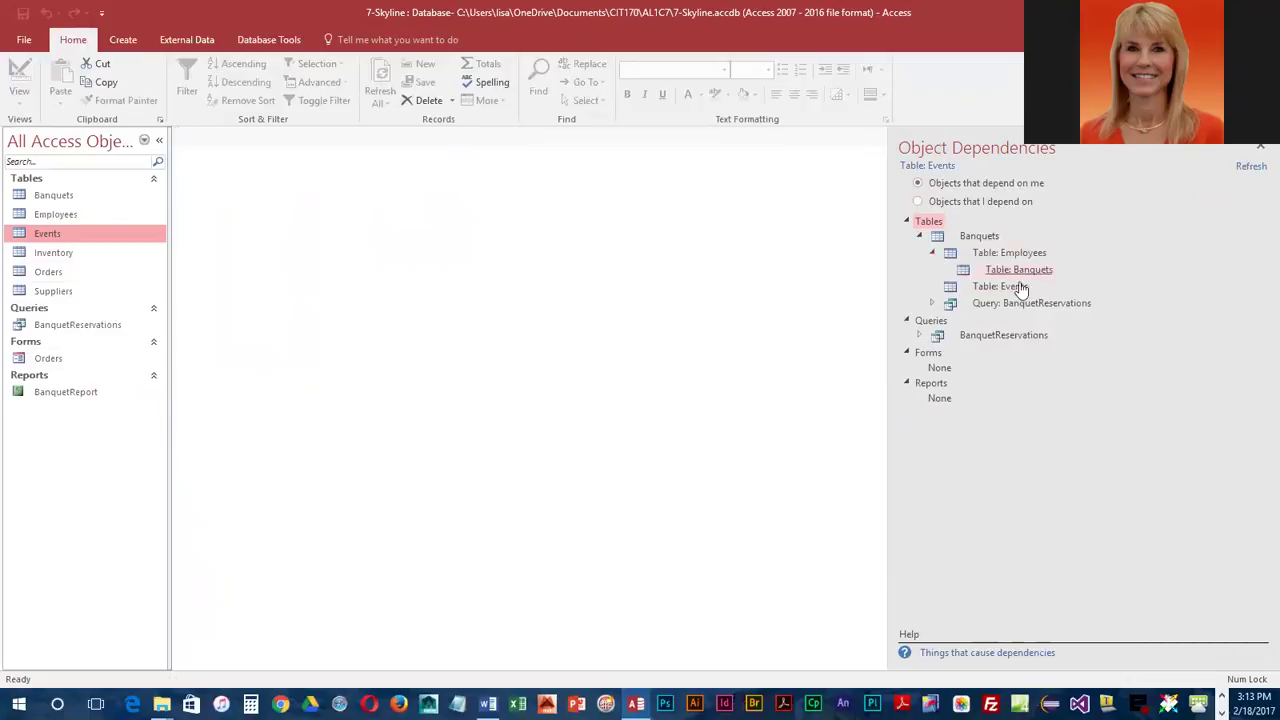
pyautogui.click(933, 302)
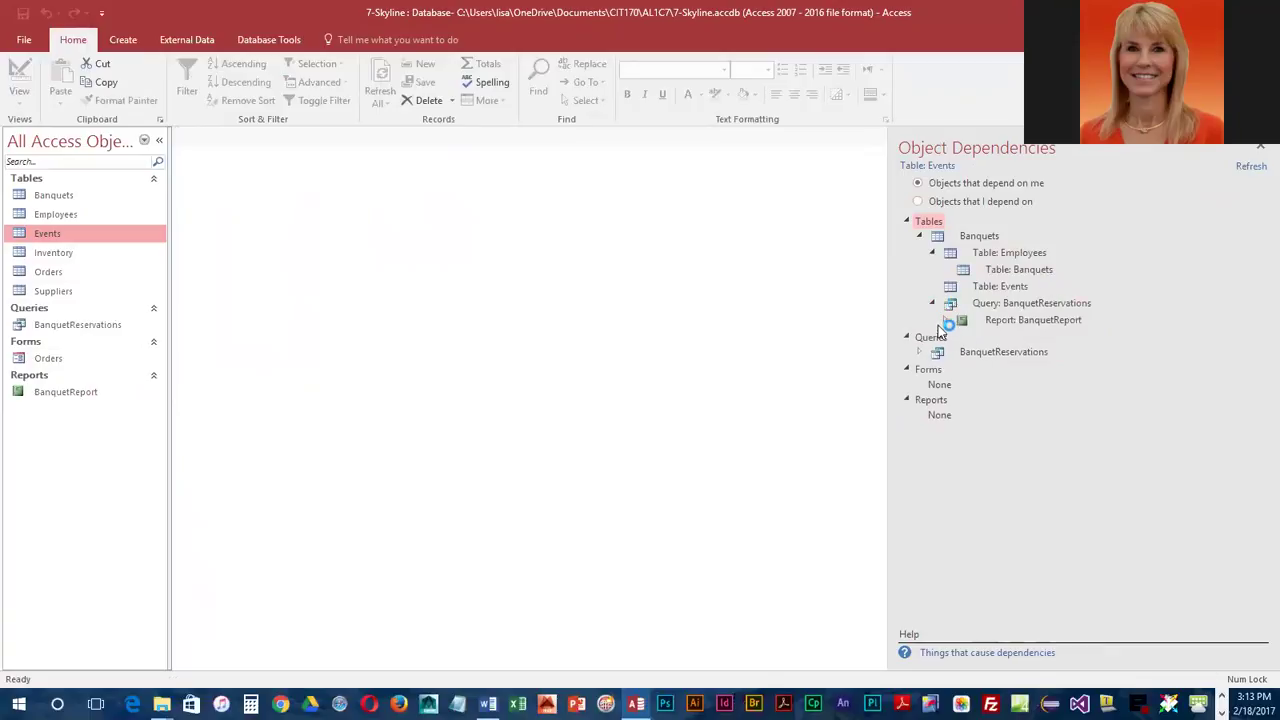
pyautogui.click(945, 320)
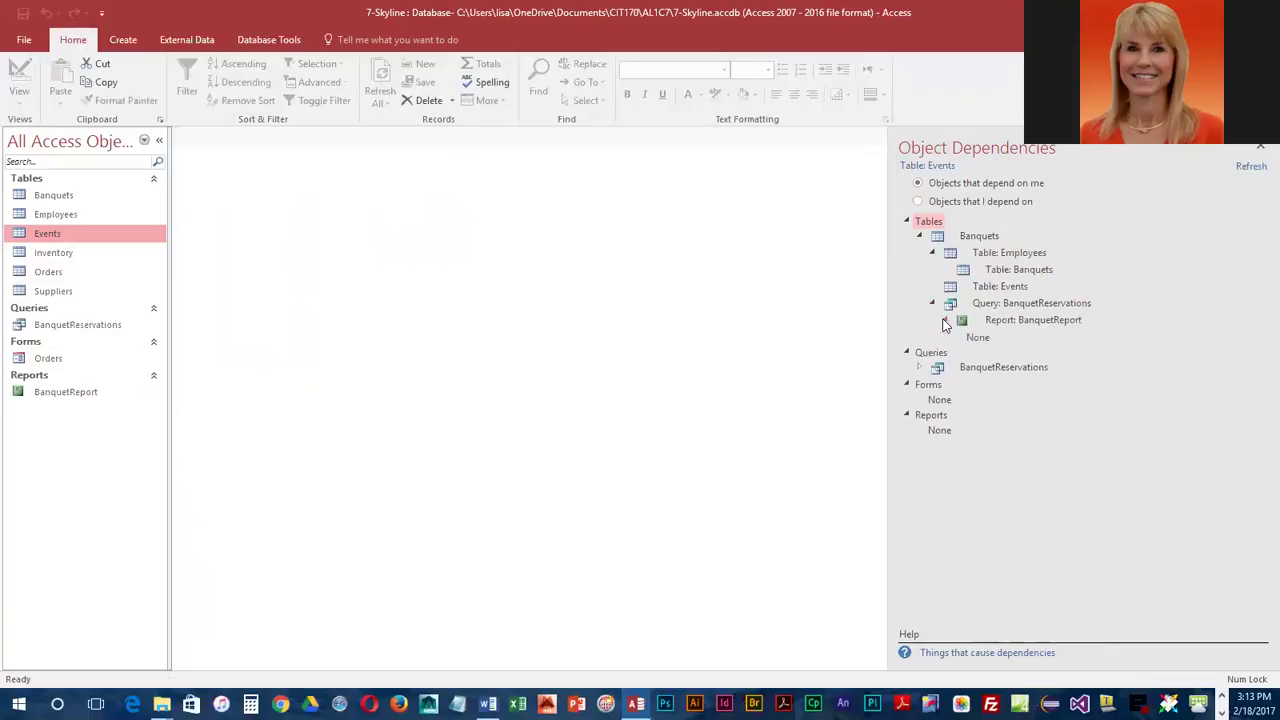
pyautogui.click(1048, 304)
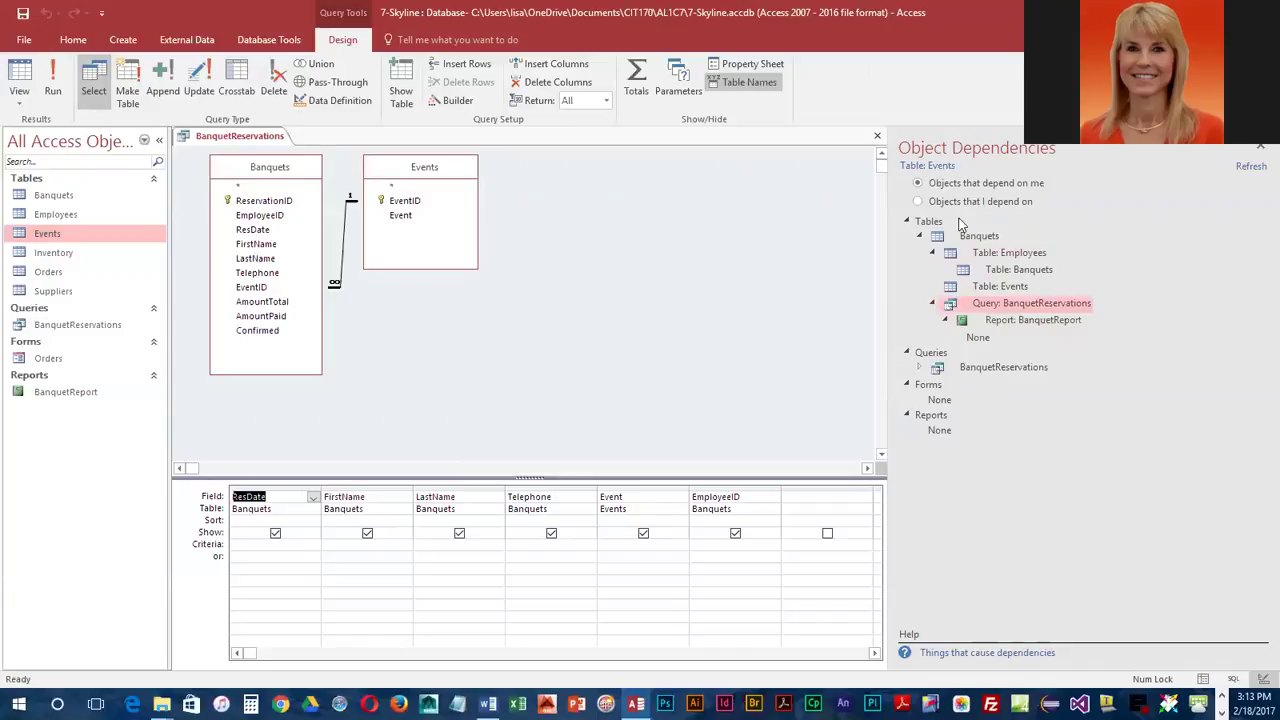
pyautogui.click(877, 136)
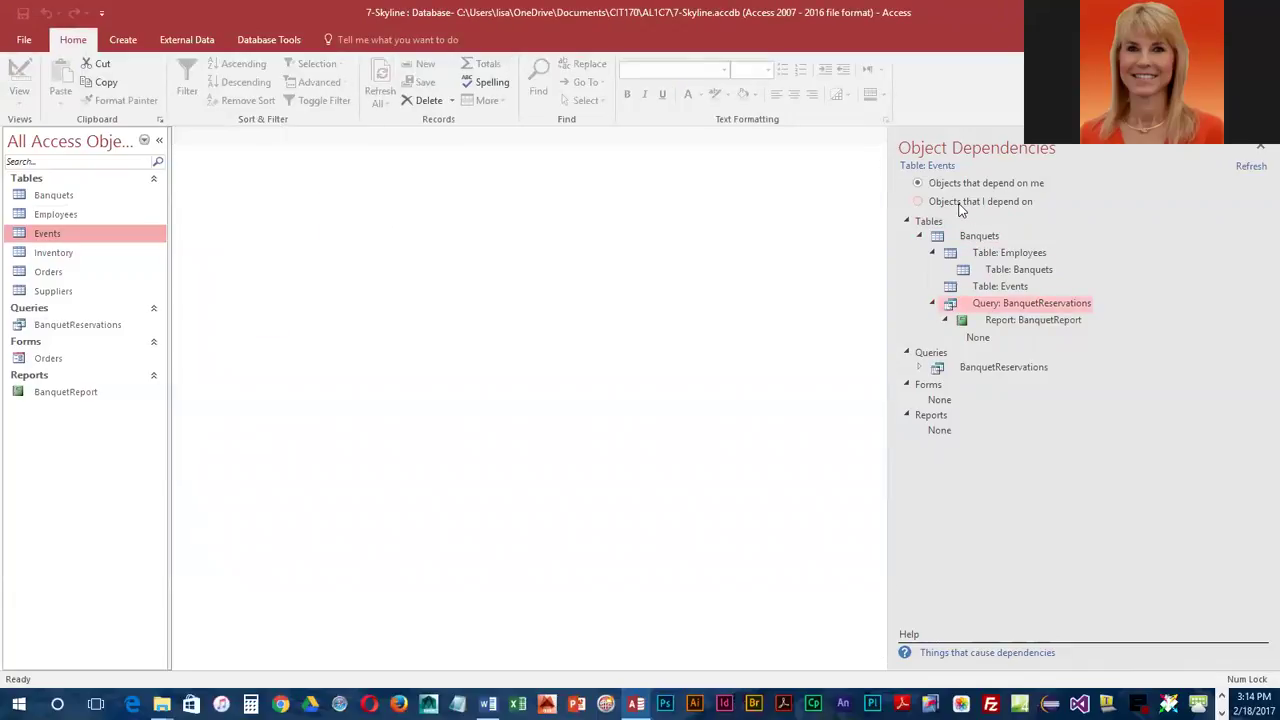
# Step: Show what Events depends on, expanding Banquets and the Employees table beneath it
pyautogui.click(917, 202)
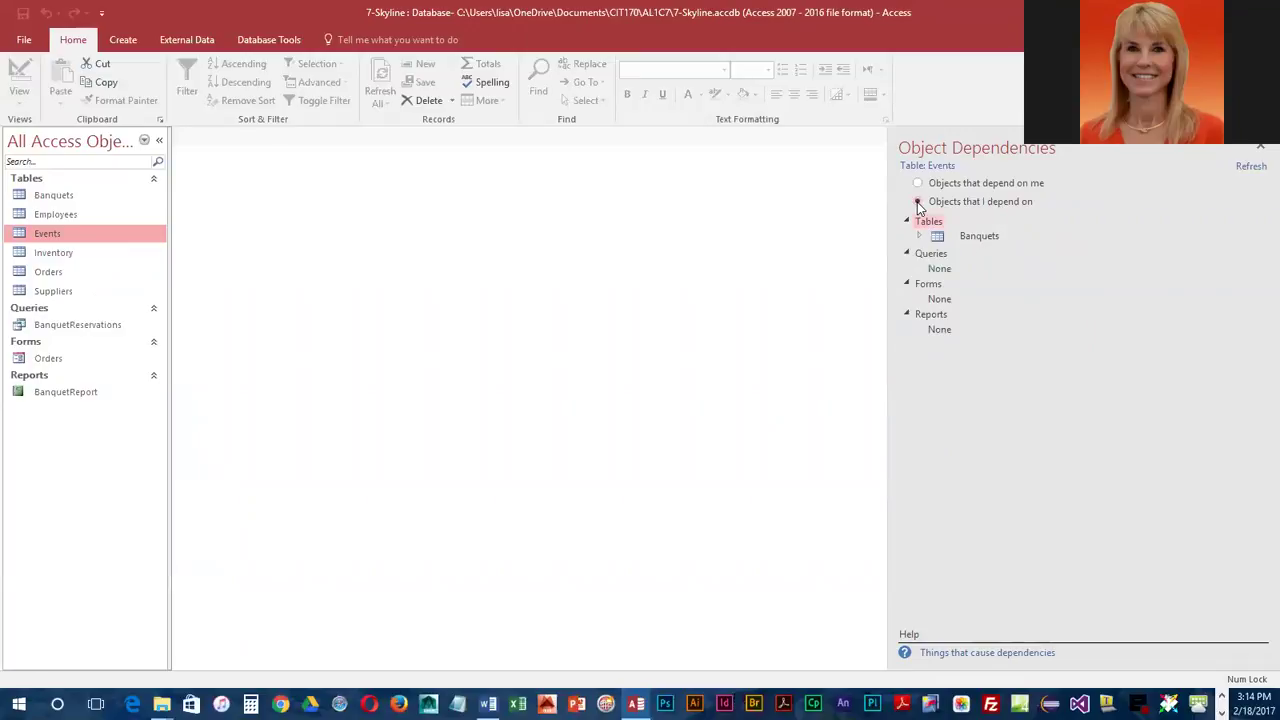
pyautogui.click(919, 236)
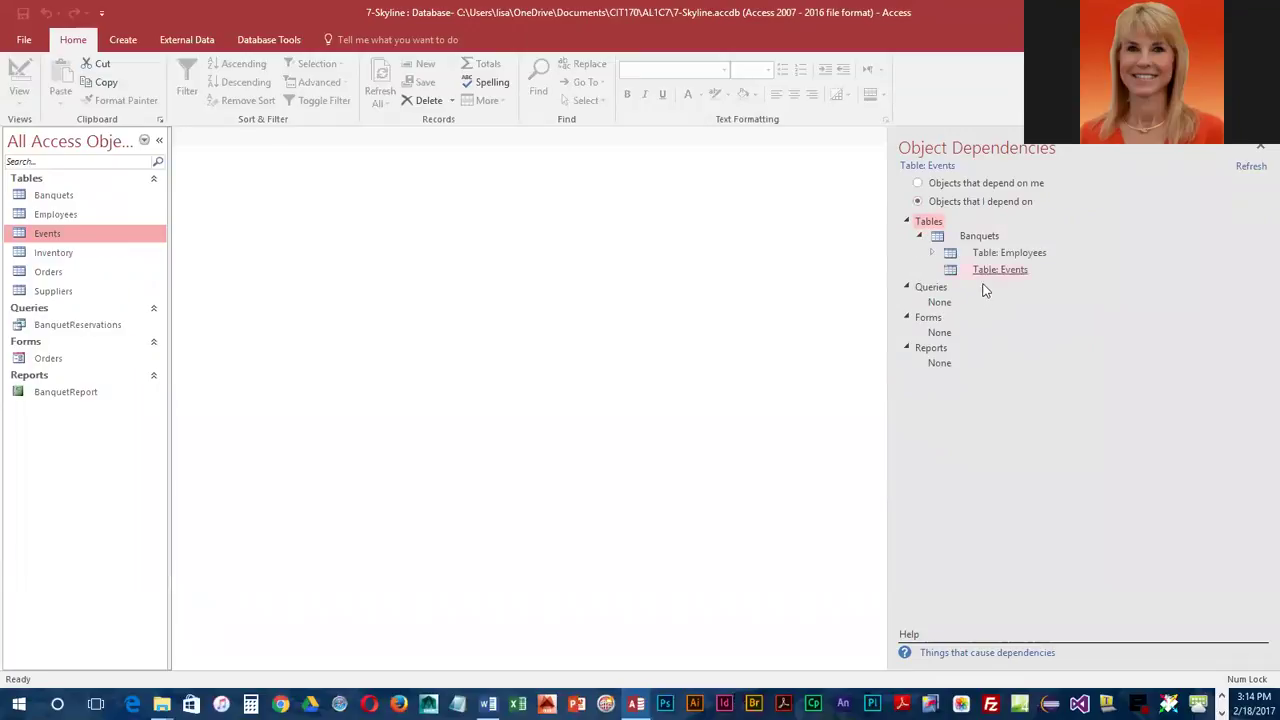
pyautogui.click(932, 253)
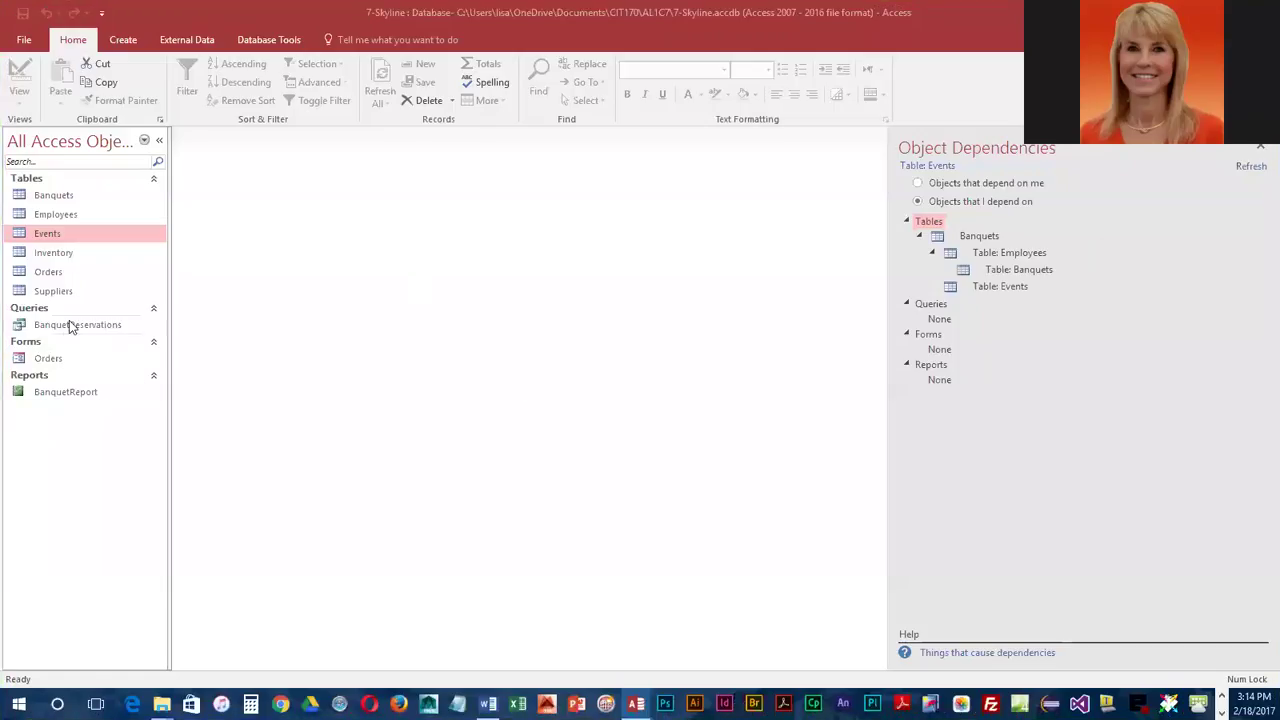
# Step: Show the BanquetReservations query's dependencies with the Banquets and Events tables expanded
pyautogui.click(69, 324)
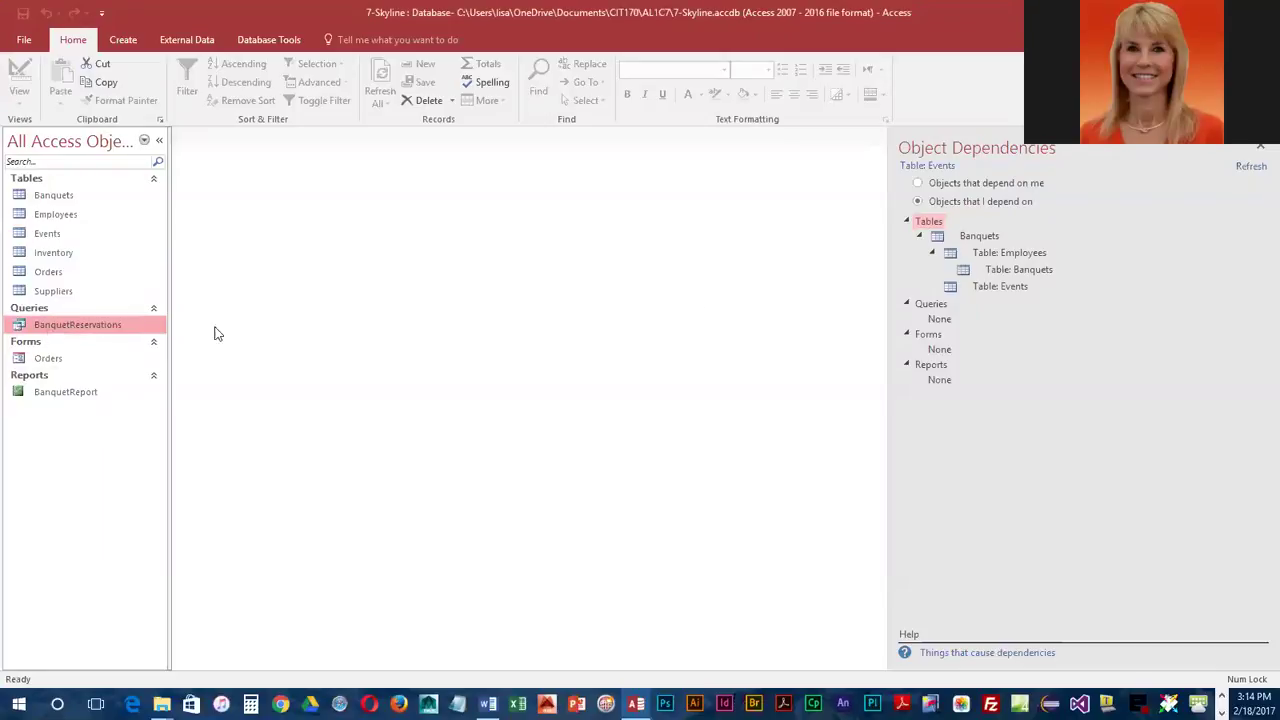
pyautogui.click(1242, 175)
pyautogui.click(919, 235)
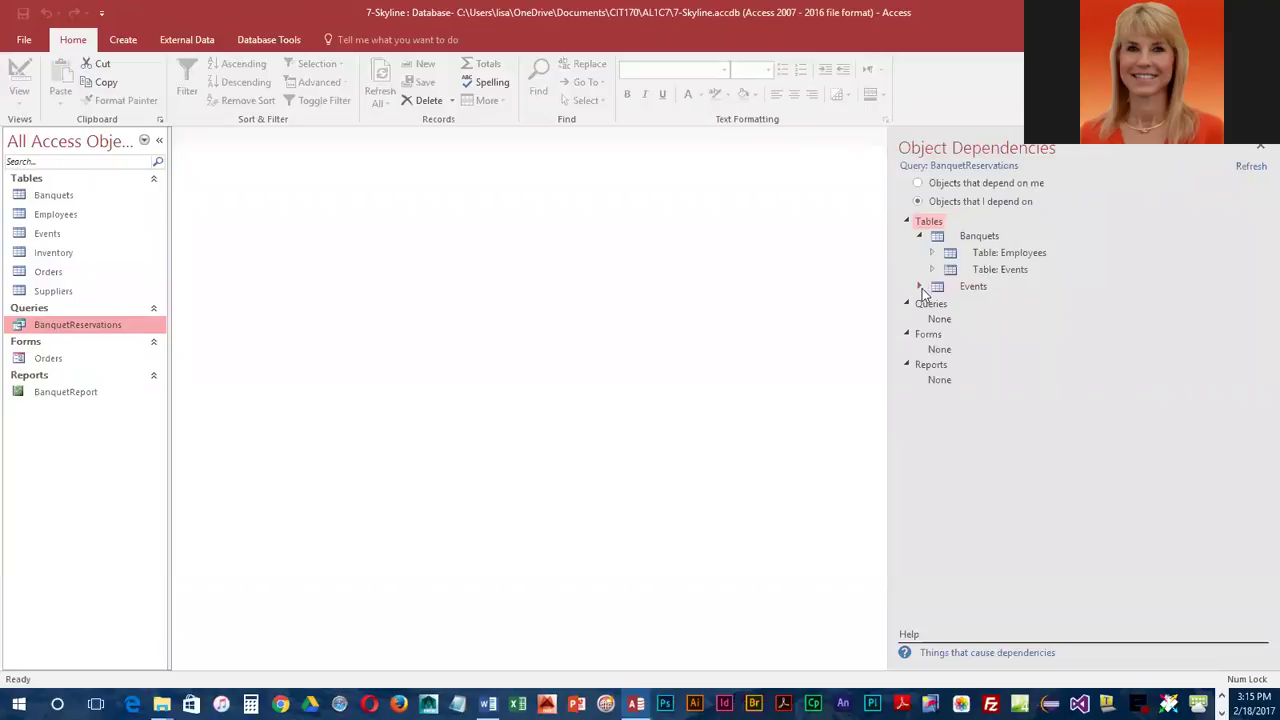
pyautogui.click(919, 287)
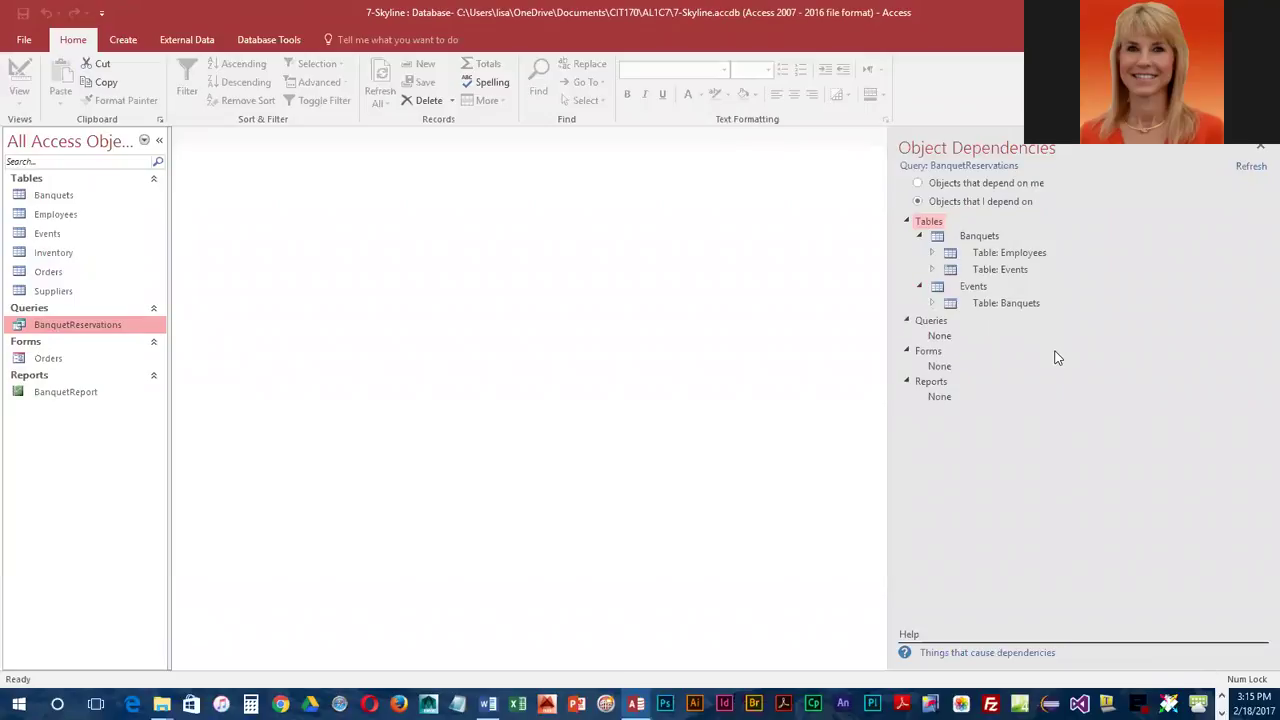
# Step: Show the Orders form's dependencies, expanding the Orders and Inventory tables
pyautogui.click(66, 360)
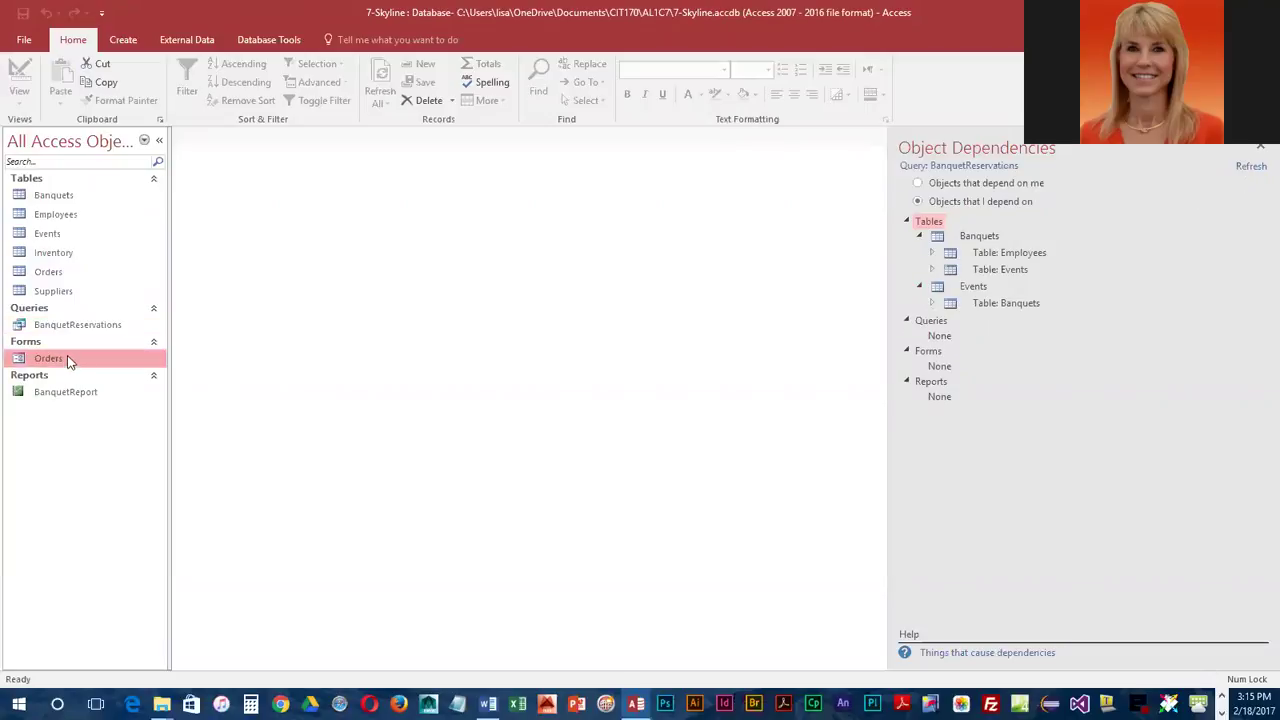
pyautogui.click(1251, 168)
pyautogui.click(919, 236)
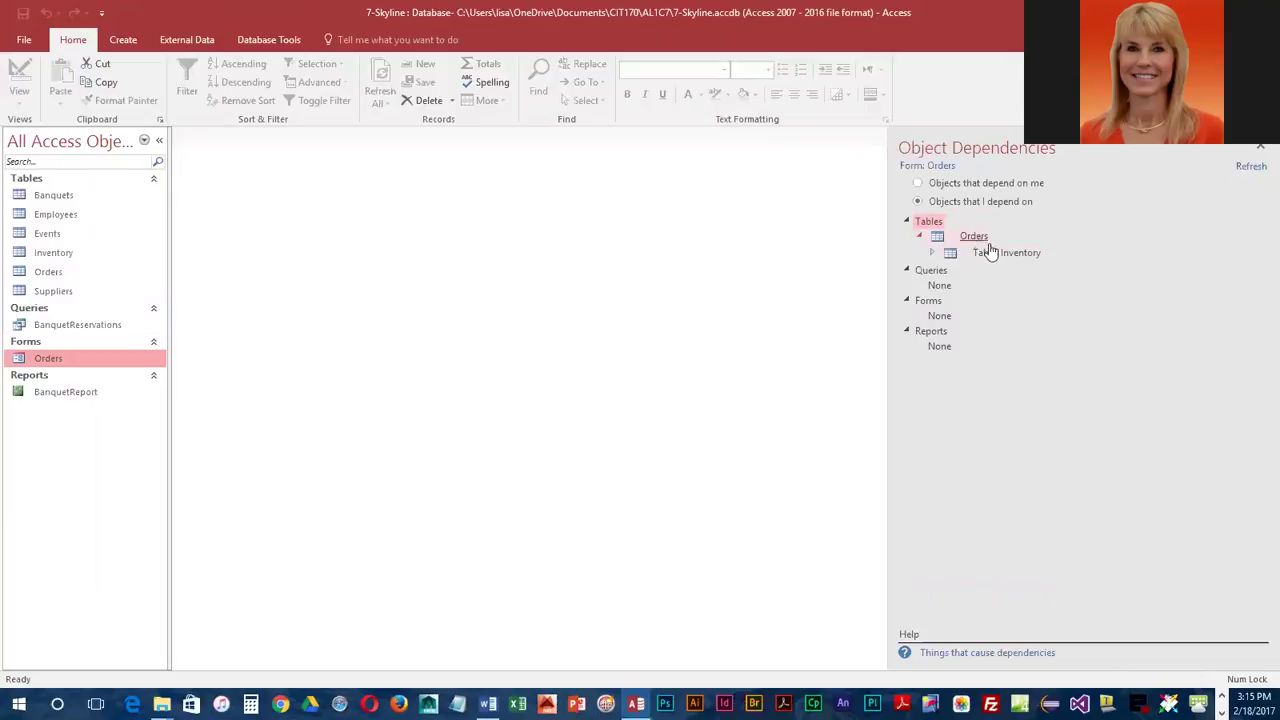
pyautogui.click(931, 253)
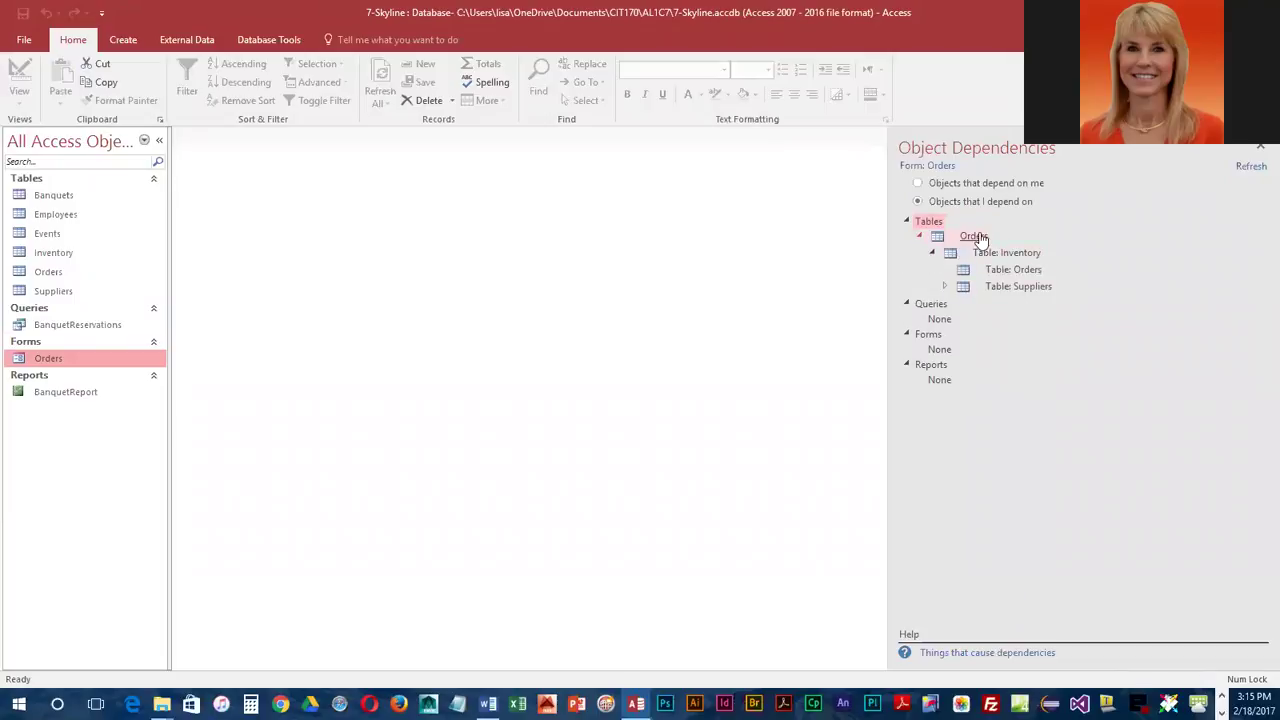
# Step: Show BanquetReport's dependencies, expanding BanquetReservations, Banquets, Events and Employees
pyautogui.click(79, 395)
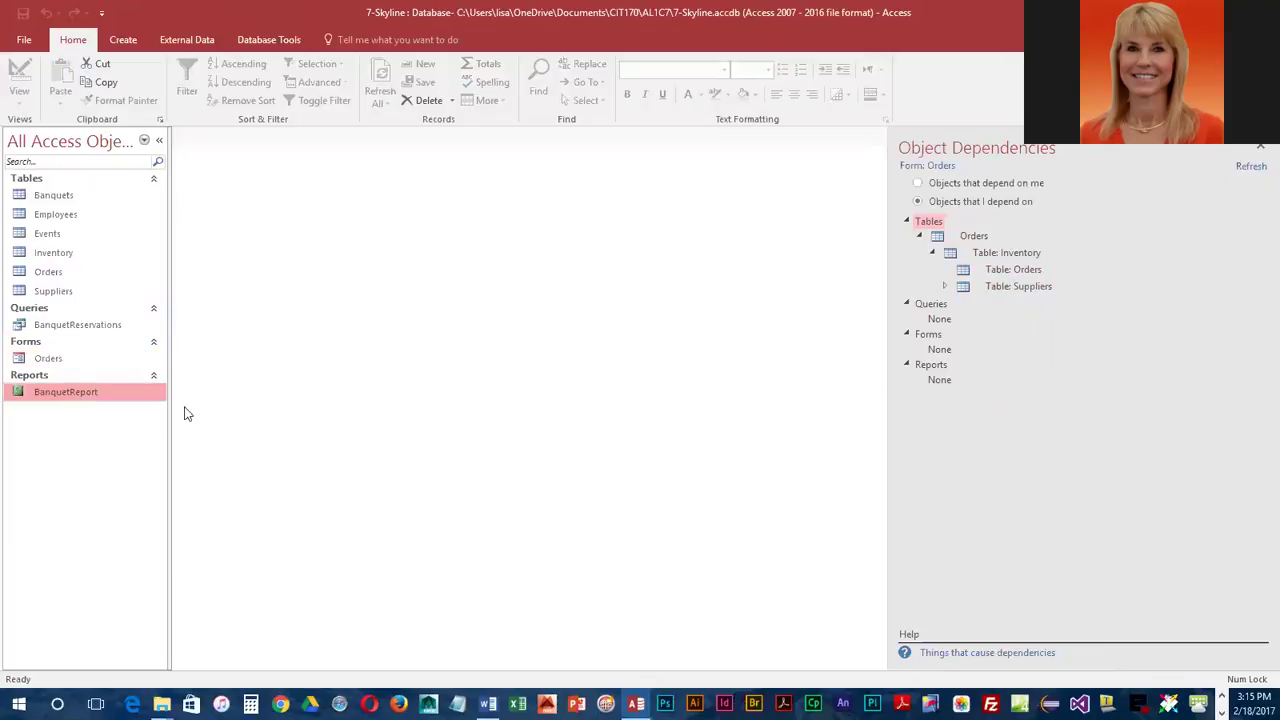
pyautogui.click(1252, 166)
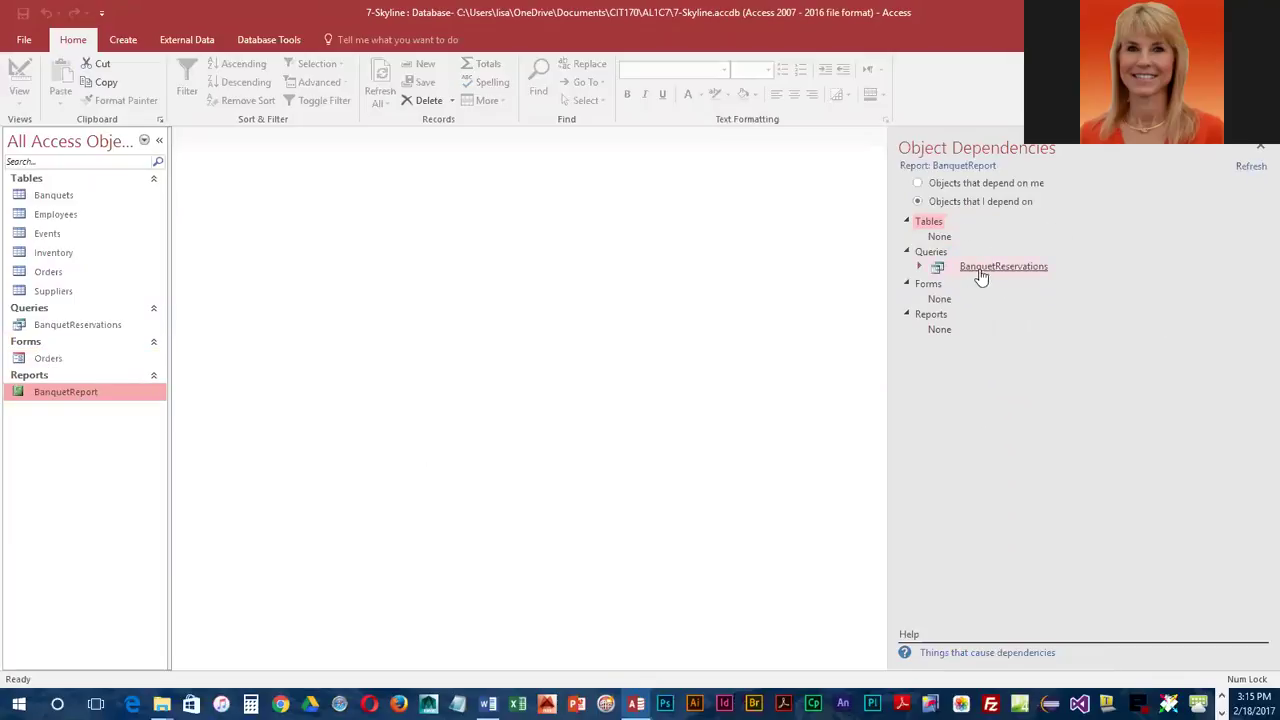
pyautogui.click(921, 266)
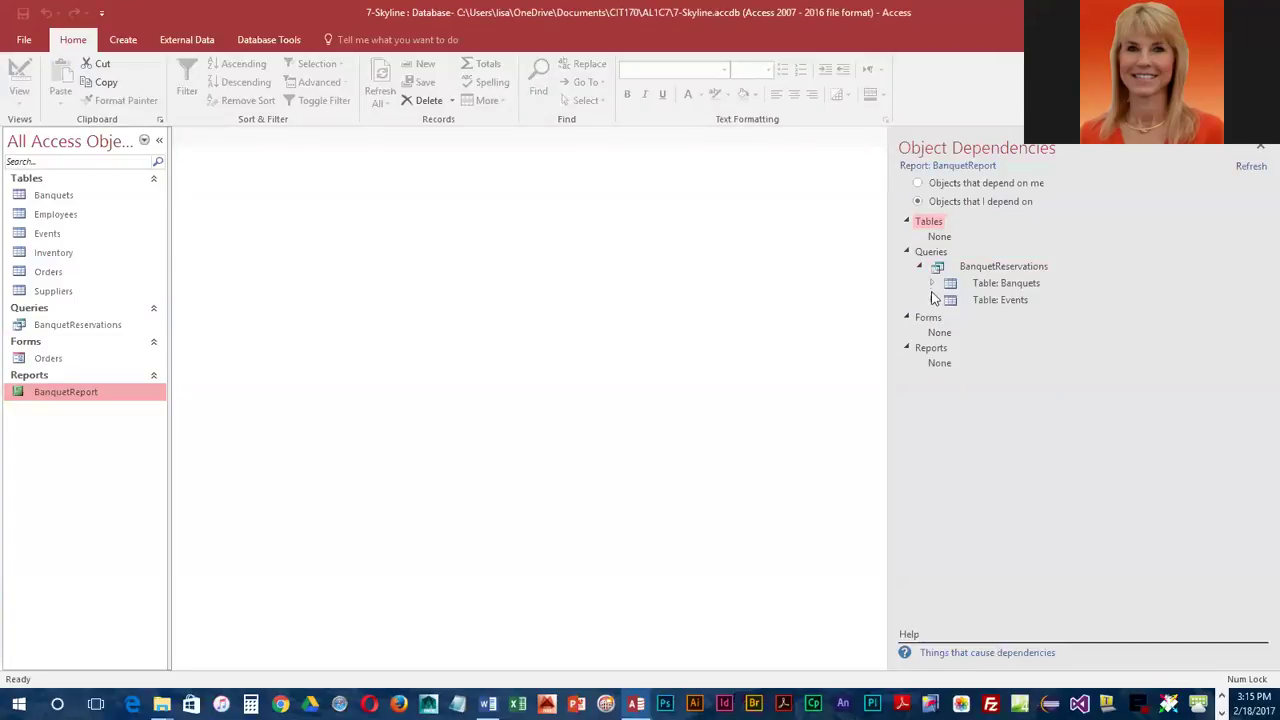
pyautogui.click(932, 283)
pyautogui.click(932, 334)
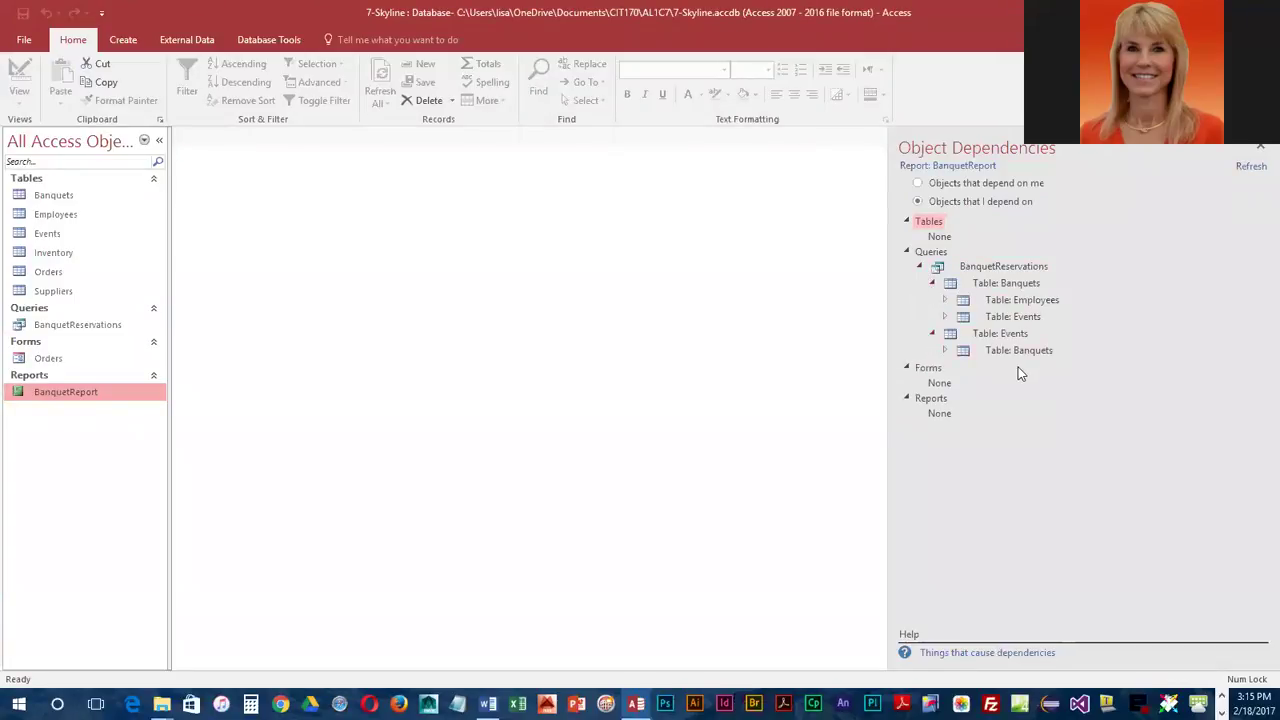
pyautogui.click(944, 317)
pyautogui.click(943, 300)
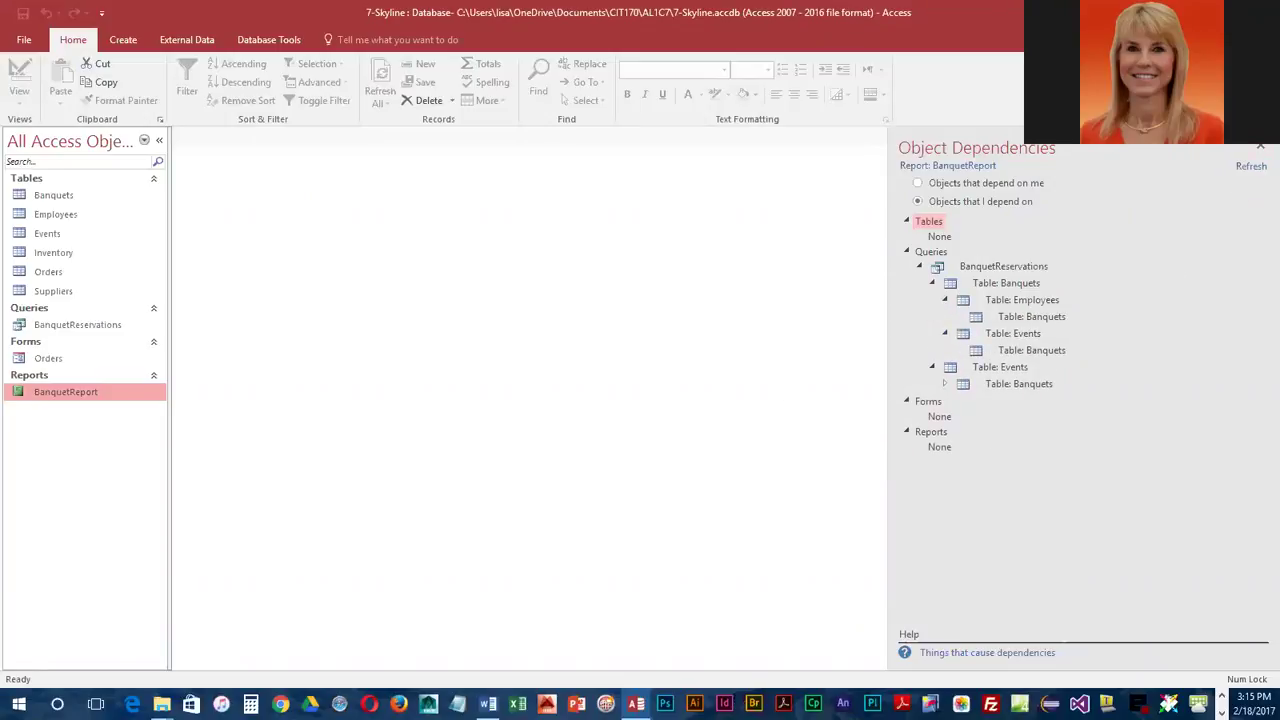
# Step: Close the dependencies pane, then open and close the Relationships window
pyautogui.click(1260, 147)
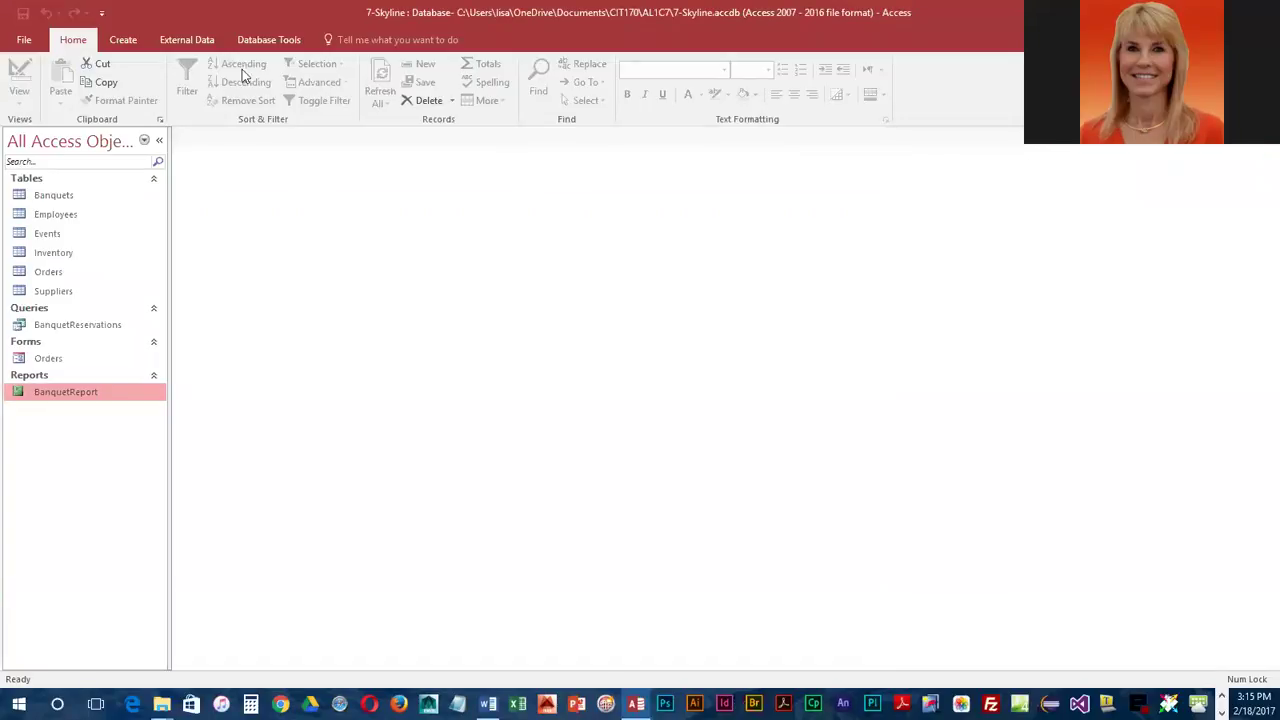
pyautogui.click(272, 40)
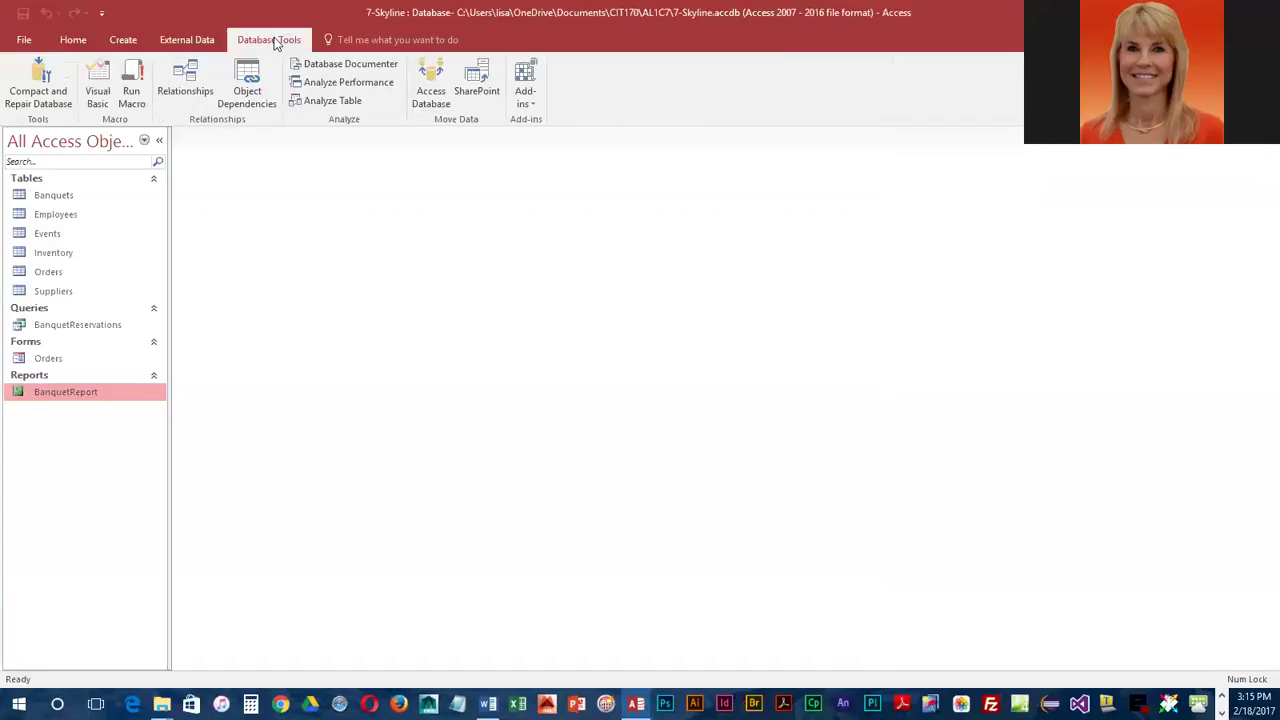
pyautogui.click(190, 84)
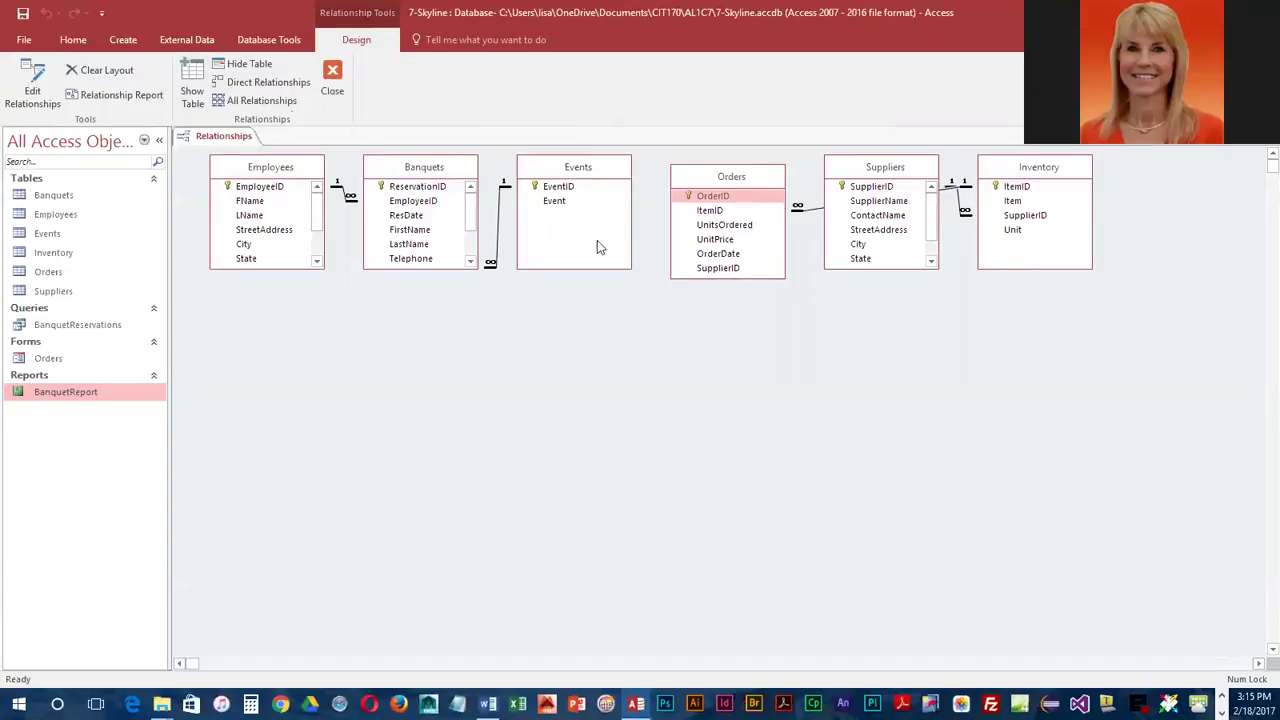
pyautogui.click(333, 78)
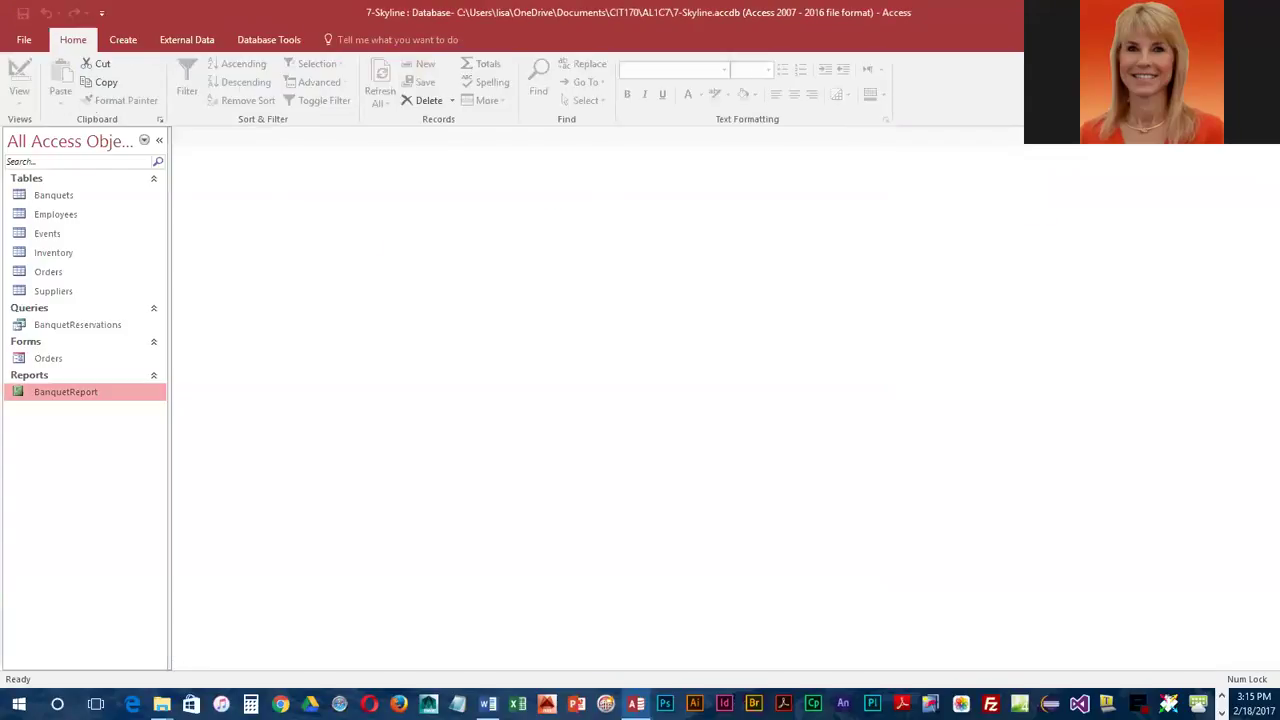